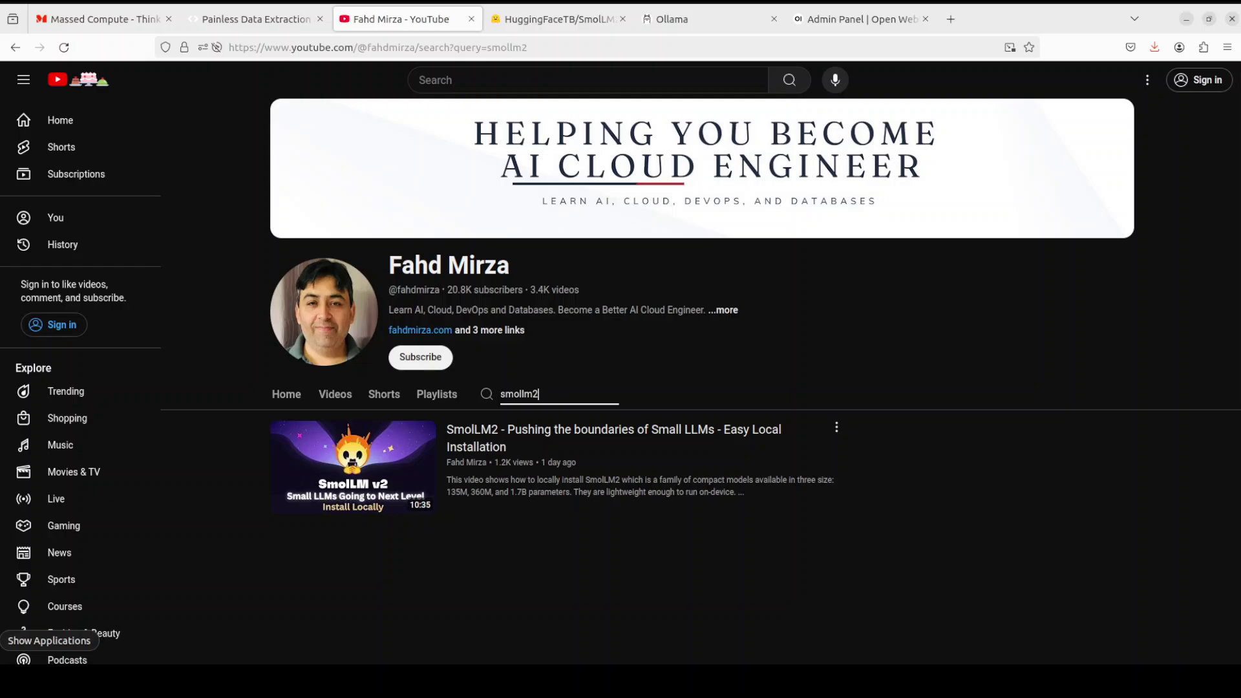
- Show the SmolLM2 easy local installation video in the channel's 'smollm2' search results
{"action": "mouse_move", "coordinate": [353, 466]}
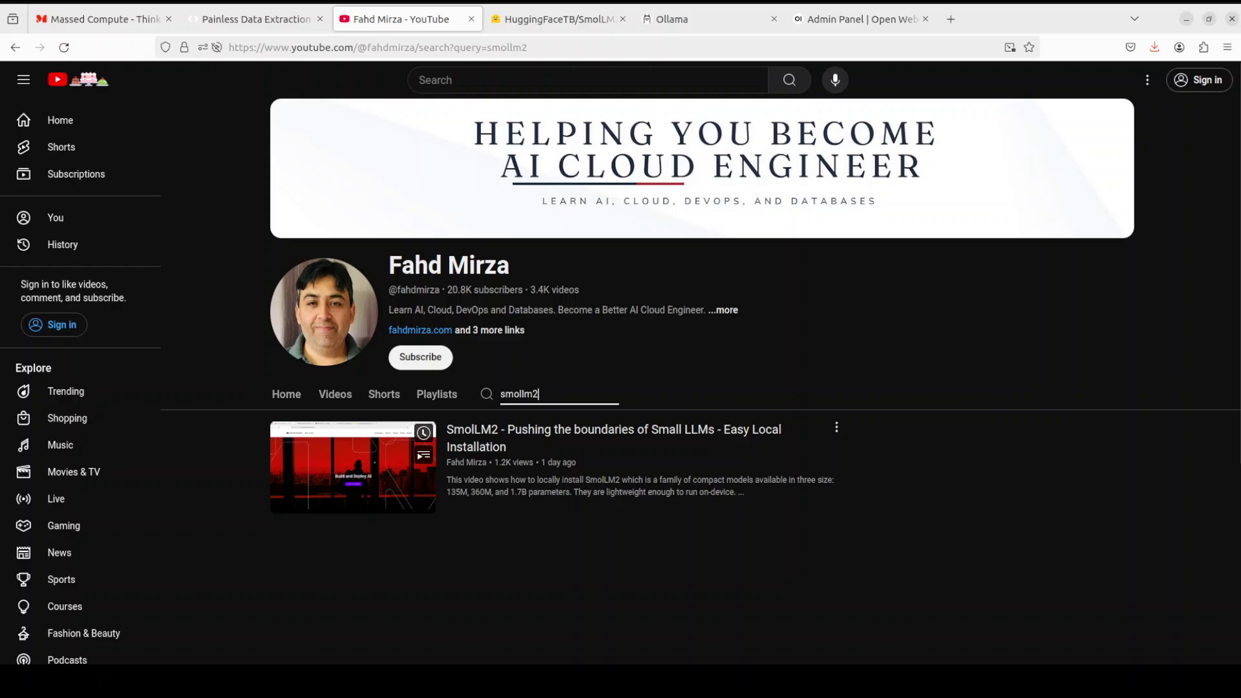
{"action": "left_click", "coordinate": [700, 22]}
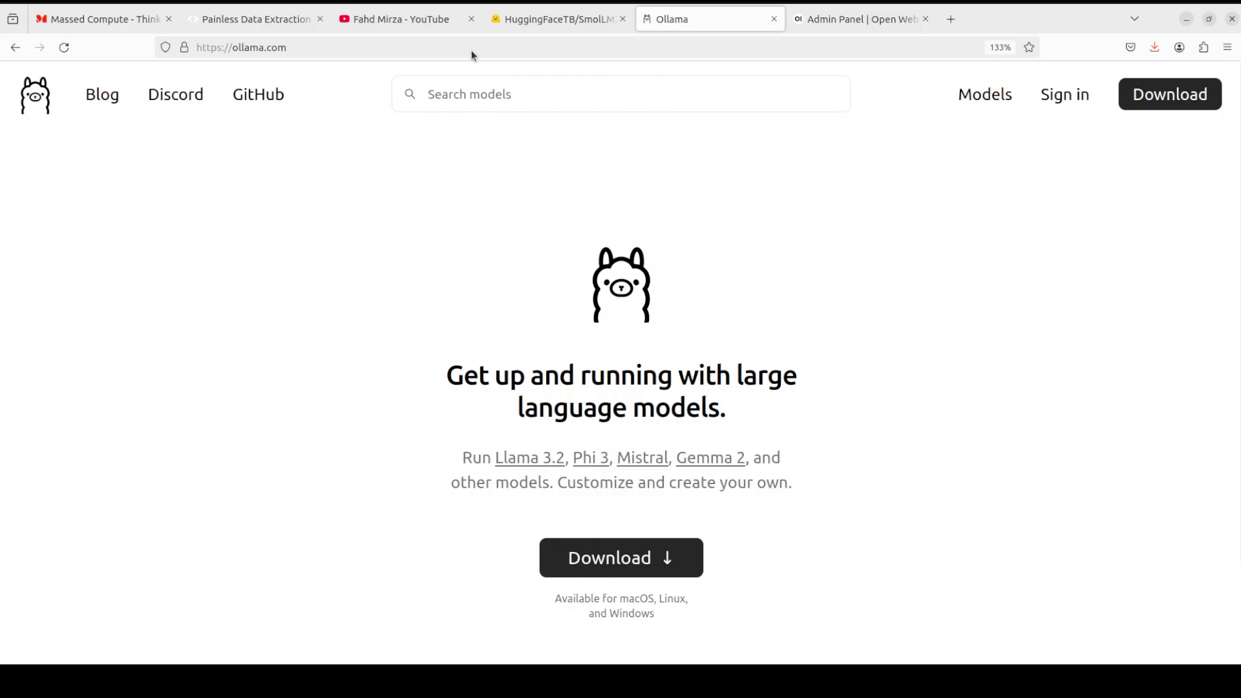
- Go to the YouTube channel's Home page, pause the trailer, then switch to the SmolLM2 GGUF model card
{"action": "left_click", "coordinate": [421, 19]}
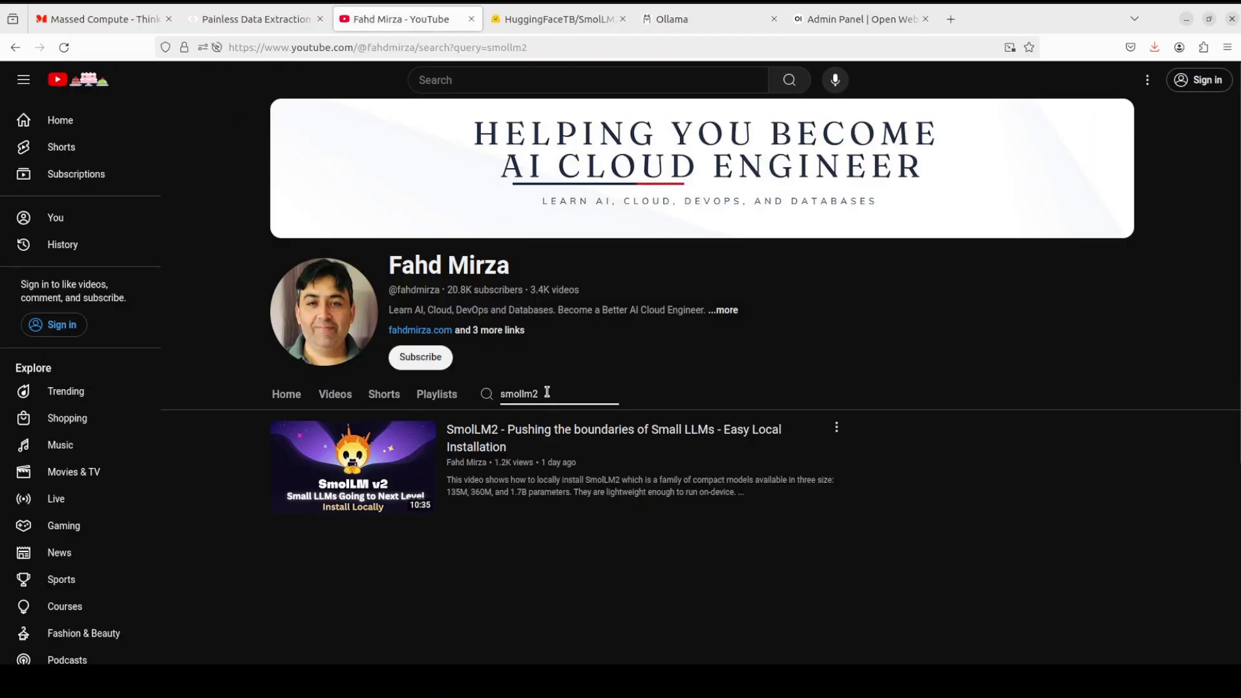
{"action": "left_click", "coordinate": [288, 396]}
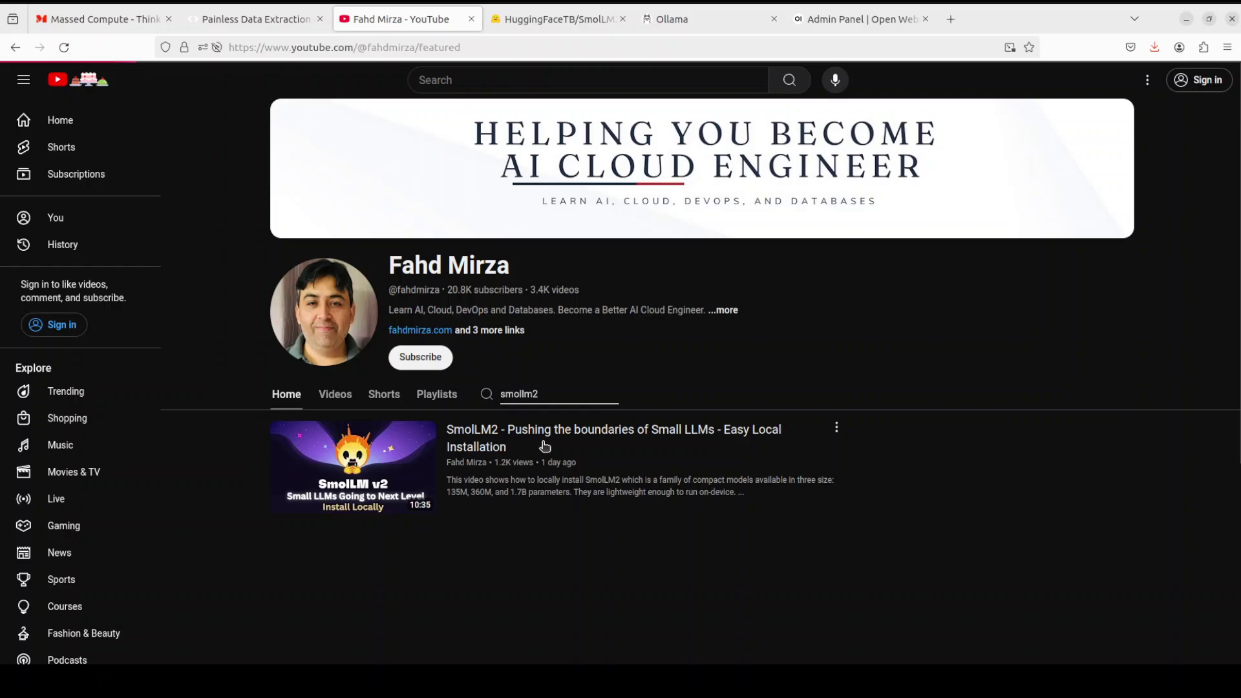
{"action": "scroll", "coordinate": [656, 478], "scroll_direction": "down", "scroll_amount": 3}
{"action": "scroll", "coordinate": [655, 478], "scroll_direction": "down", "scroll_amount": 5}
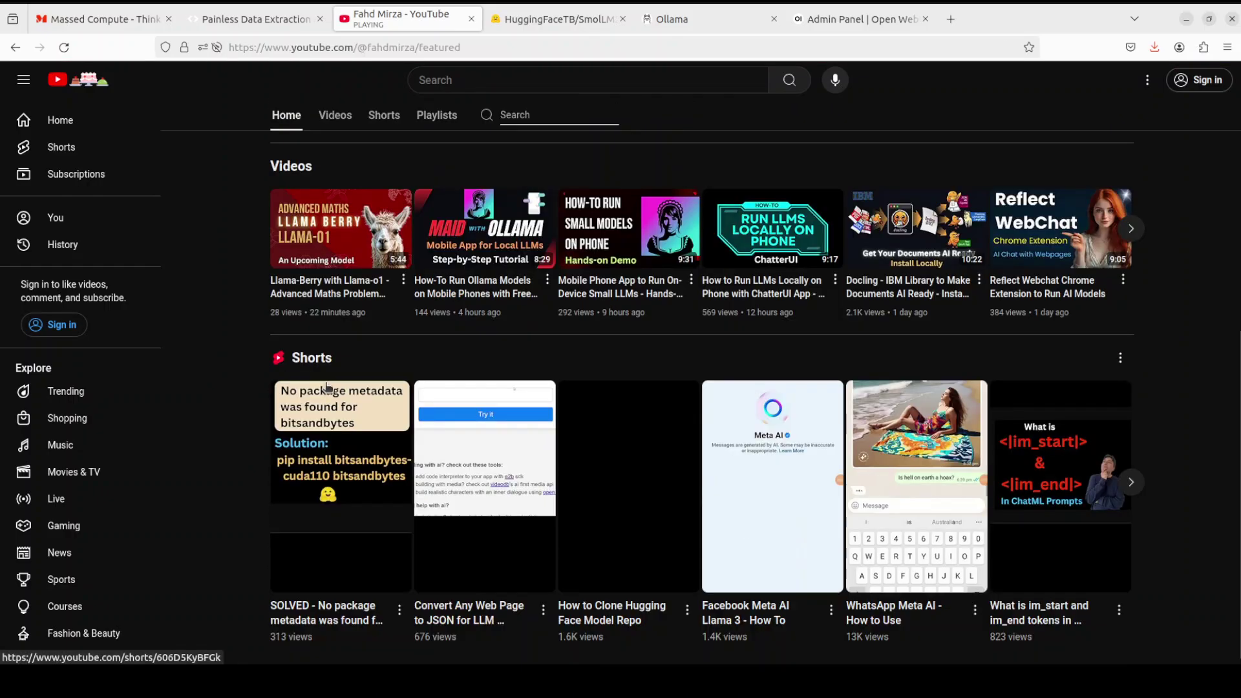
{"action": "scroll", "coordinate": [307, 362], "scroll_direction": "up", "scroll_amount": 5}
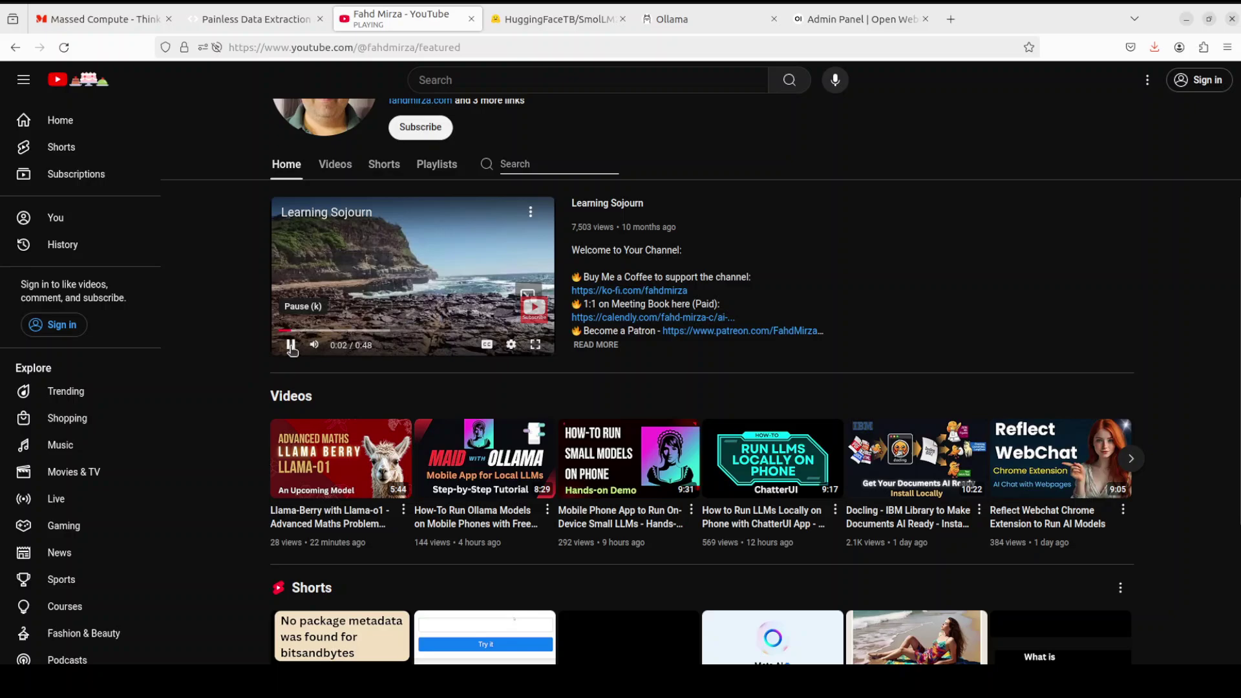
{"action": "left_click", "coordinate": [290, 345]}
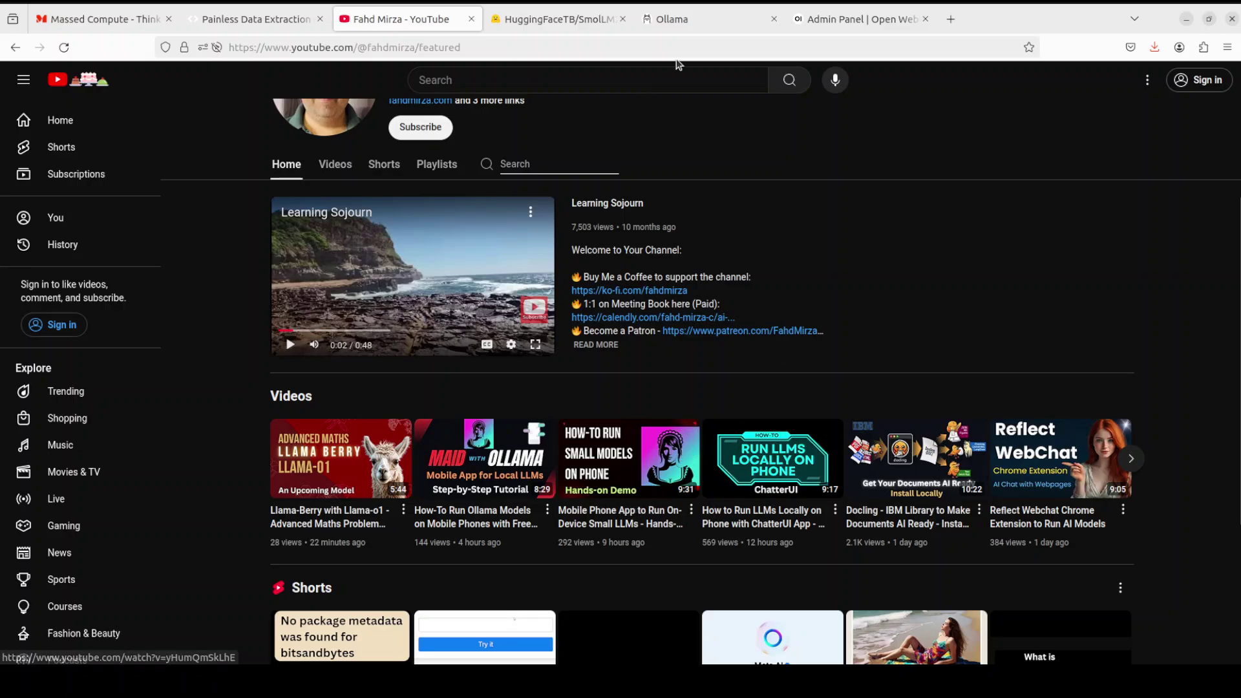
{"action": "left_click", "coordinate": [560, 21]}
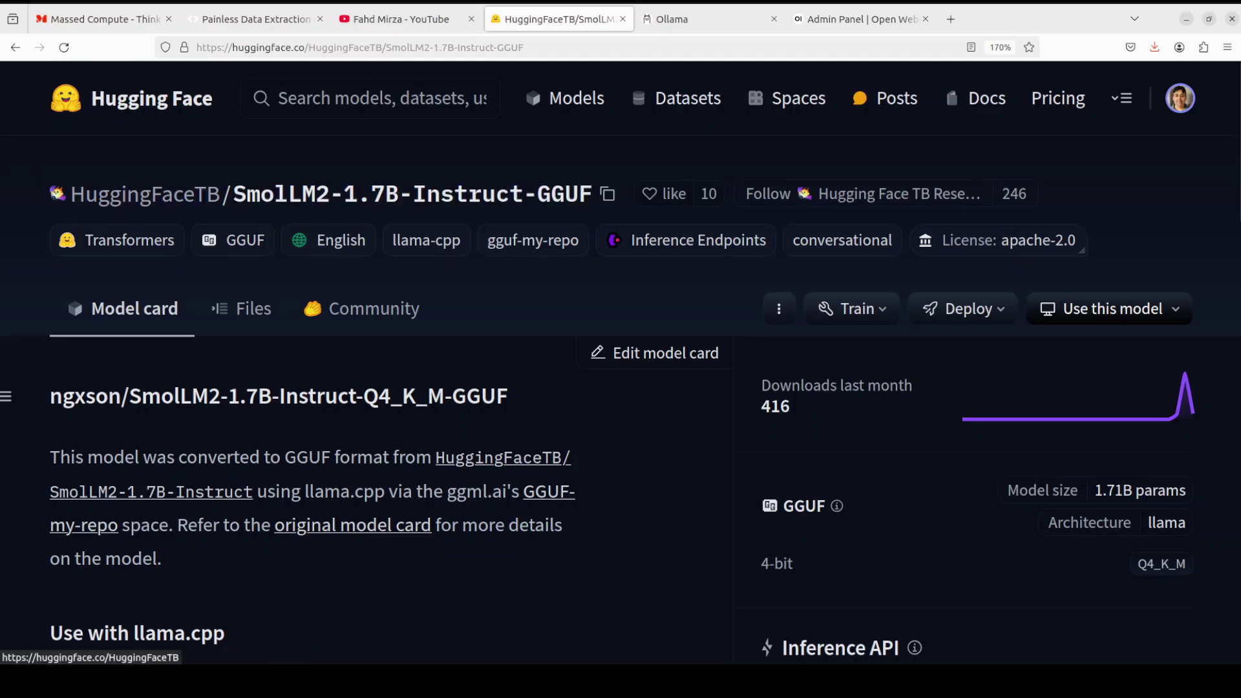
- Run 'ollama list' in the terminal, which shows only llama3.2:latest, then return to the Ollama site
{"action": "left_click", "coordinate": [26, 184]}
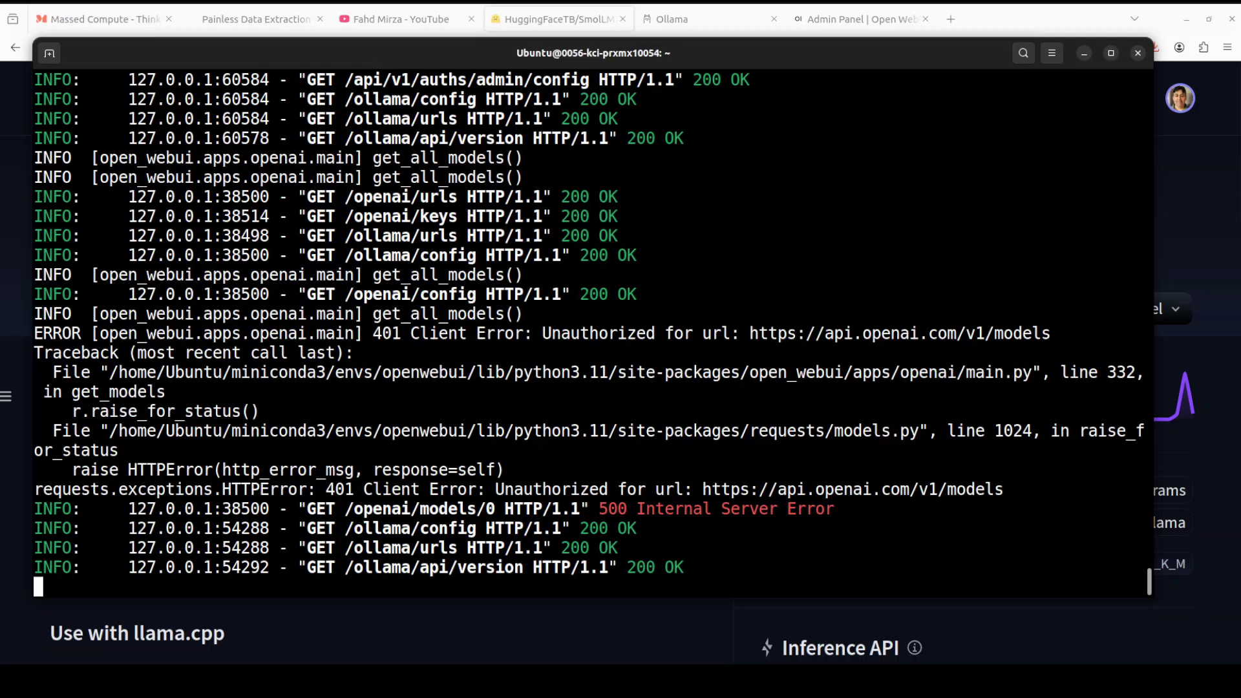
{"action": "left_click", "coordinate": [25, 185]}
{"action": "left_click", "coordinate": [82, 122]}
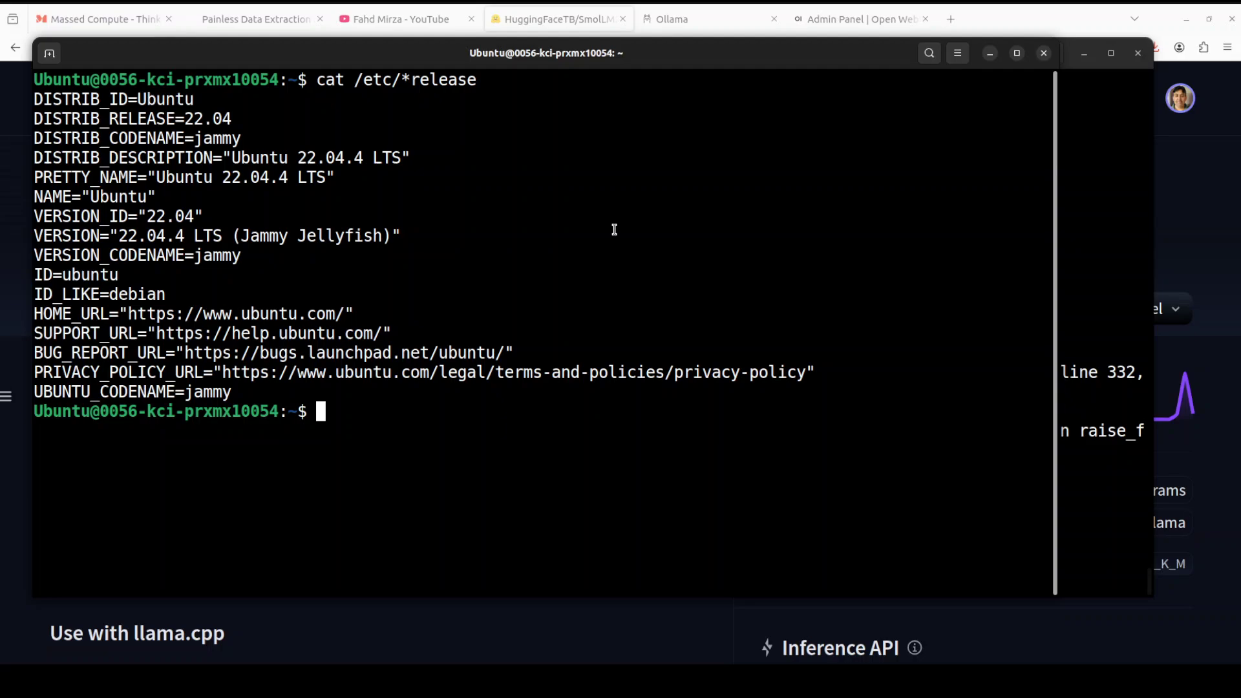
{"action": "type", "text": "ollama list"}
{"action": "key", "text": "Return"}
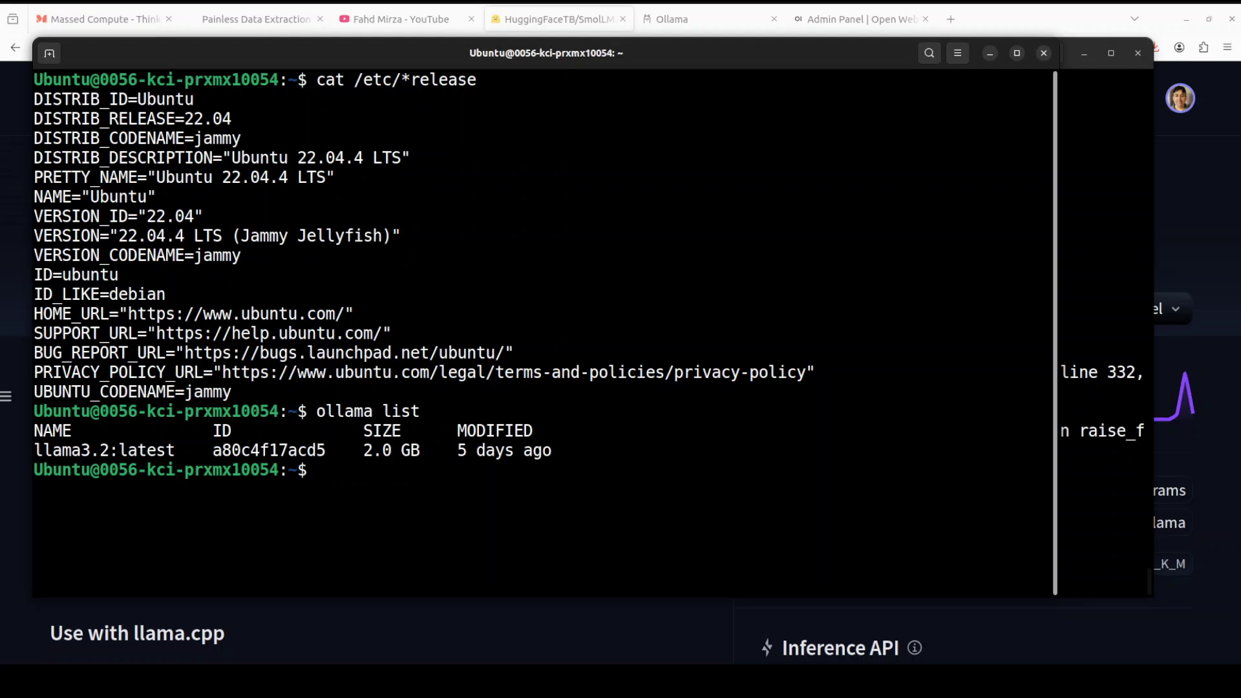
{"action": "left_click", "coordinate": [696, 19]}
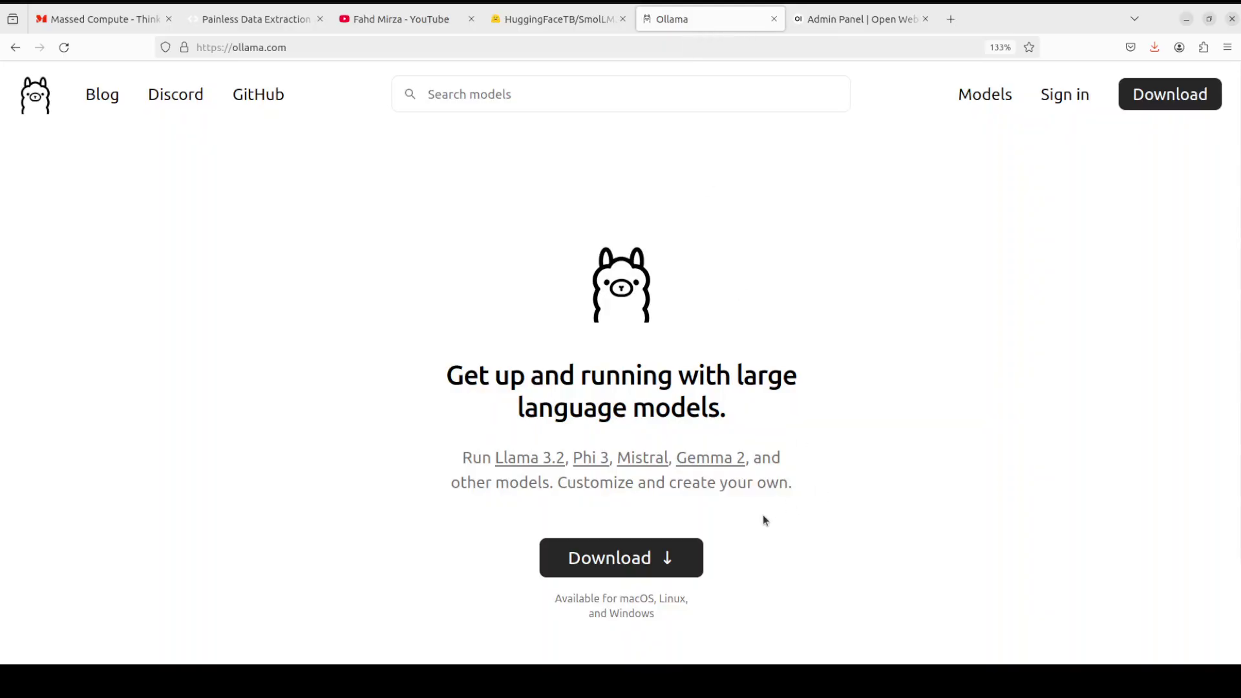
- Open Ollama's Download page and select the Windows option, which requires Windows 10 or later
{"action": "left_click", "coordinate": [610, 565]}
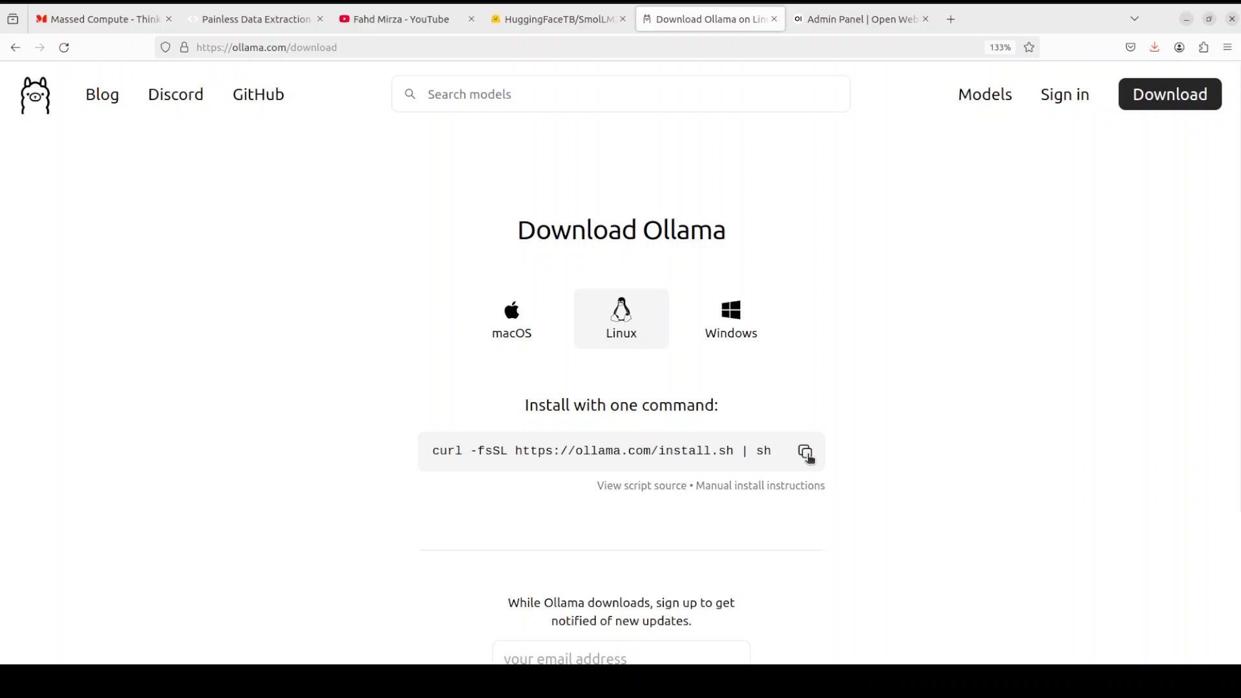
{"action": "left_click", "coordinate": [739, 338]}
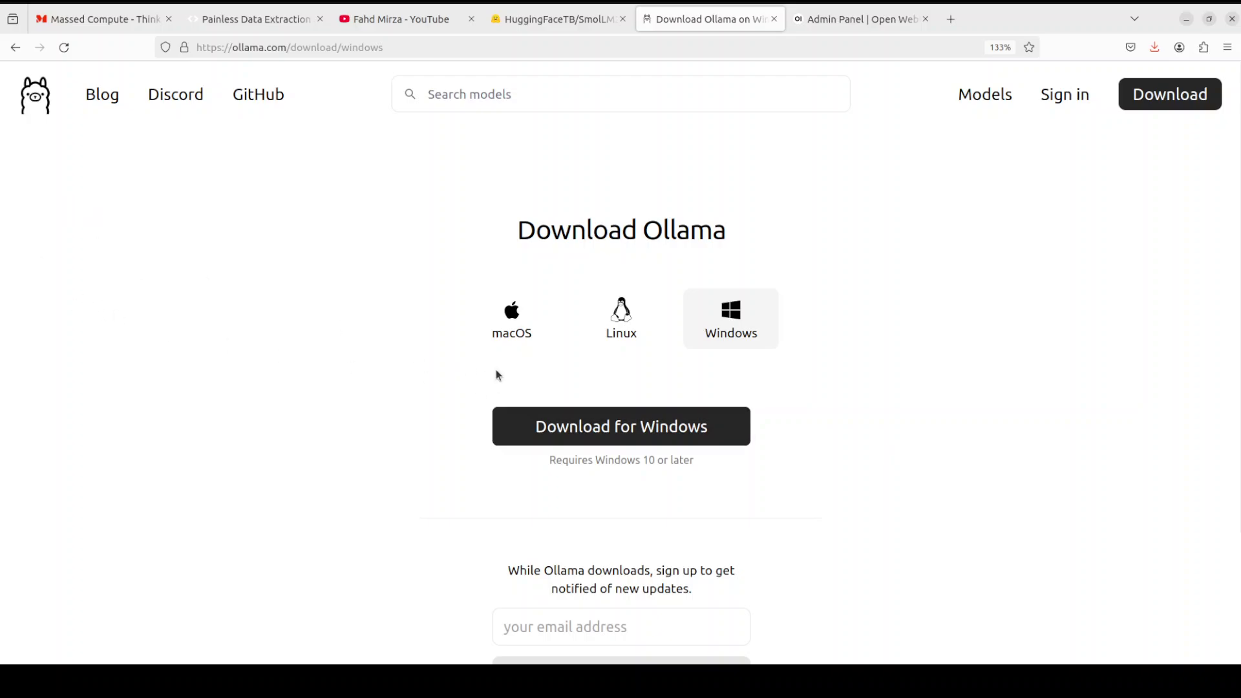
- In Open WebUI, view the admin dashboard's user list, open the sidebar and start a new chat
{"action": "left_click", "coordinate": [832, 20]}
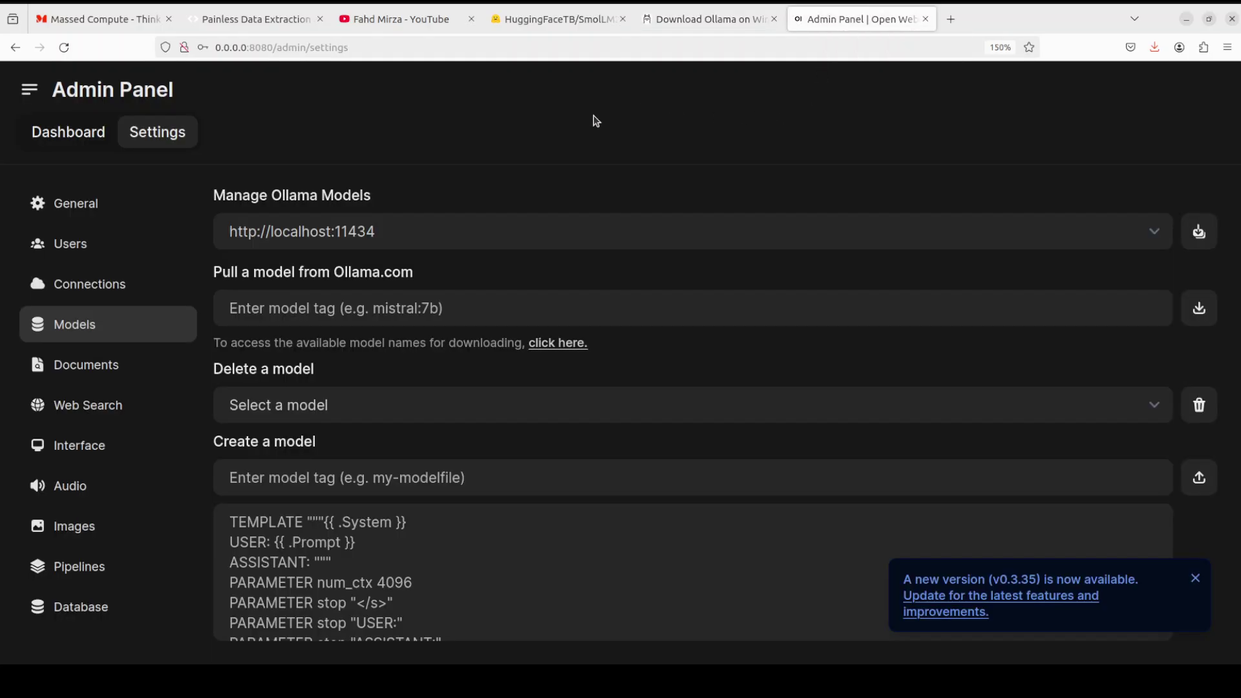
{"action": "left_click", "coordinate": [67, 132]}
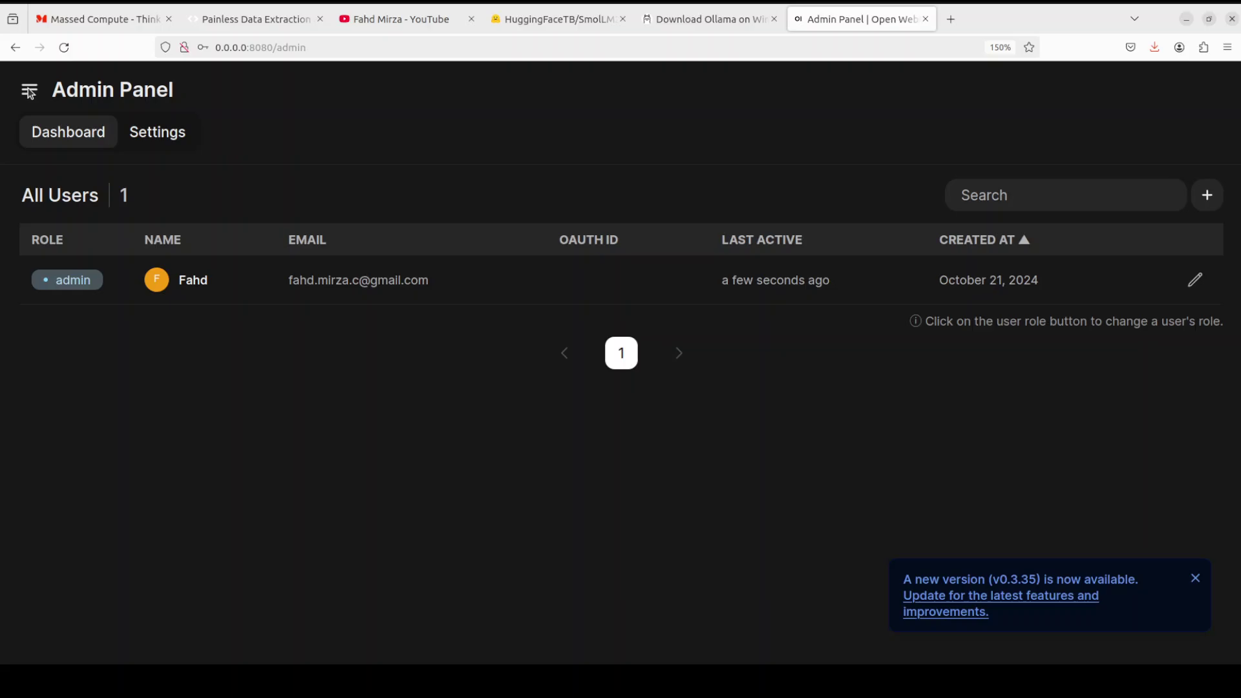
{"action": "left_click", "coordinate": [29, 91]}
{"action": "left_click", "coordinate": [68, 90]}
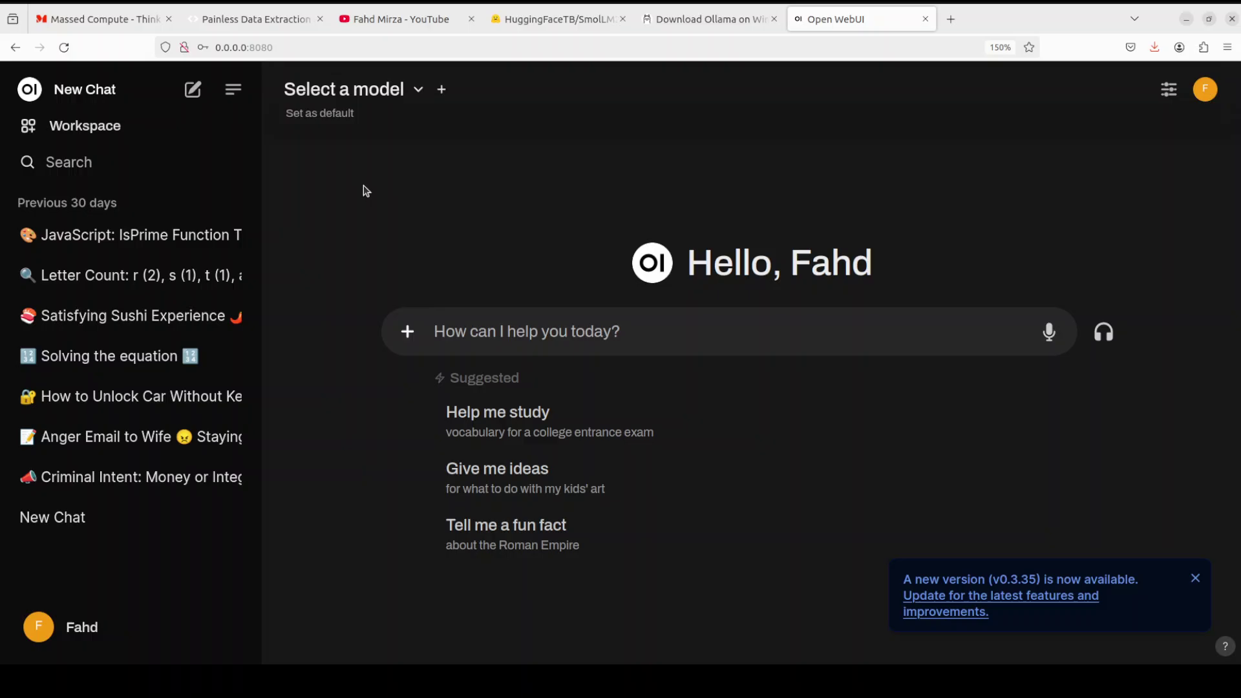
- Search the YouTube channel for 'open webui' tutorials, then return to the Open WebUI chat
{"action": "left_click", "coordinate": [379, 21]}
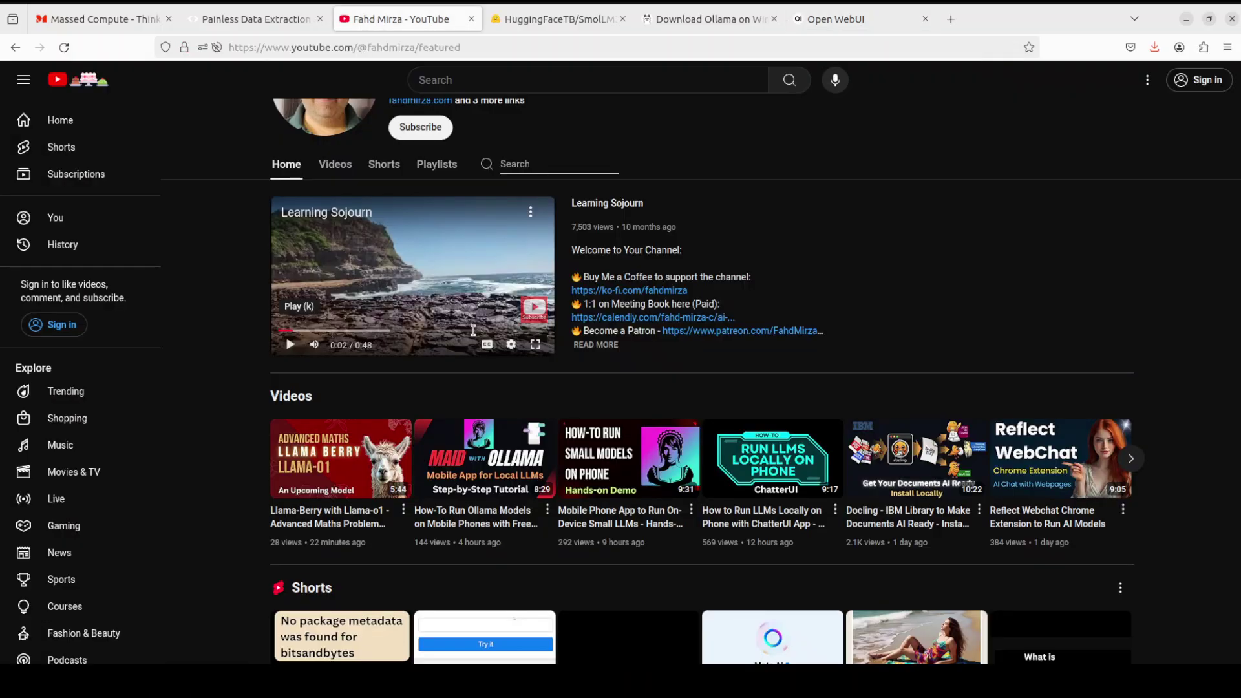
{"action": "left_click", "coordinate": [488, 164]}
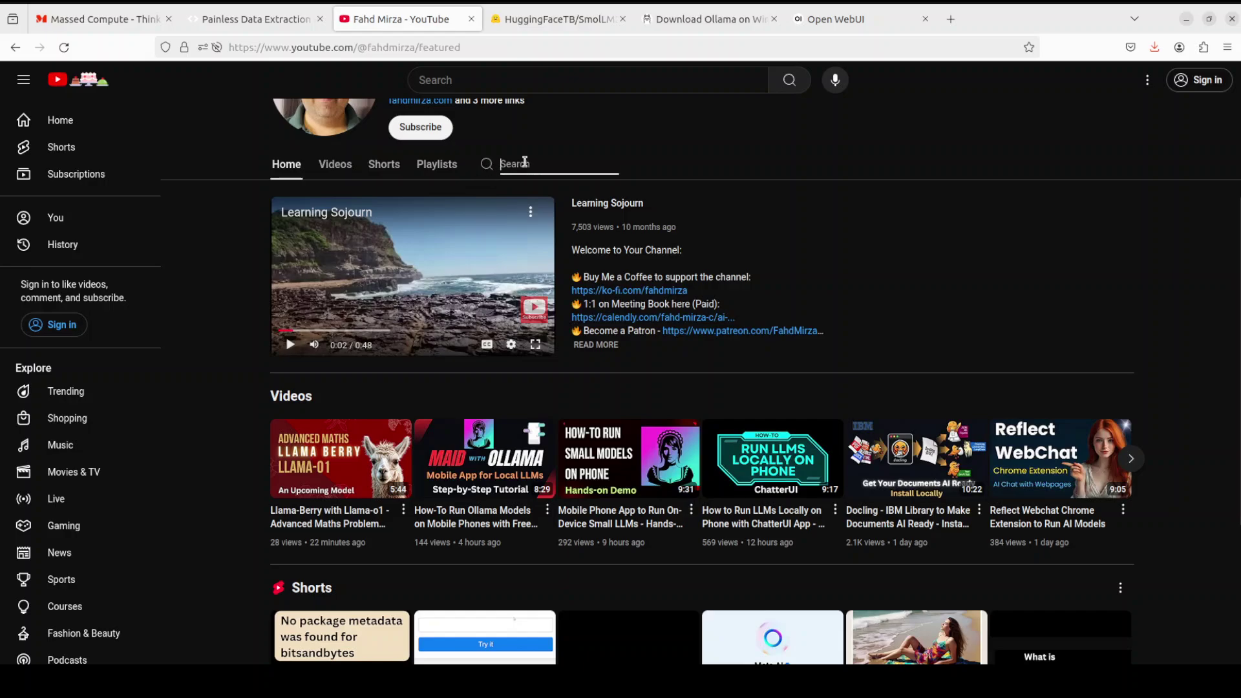
{"action": "type", "text": "open webui"}
{"action": "key", "text": "Return"}
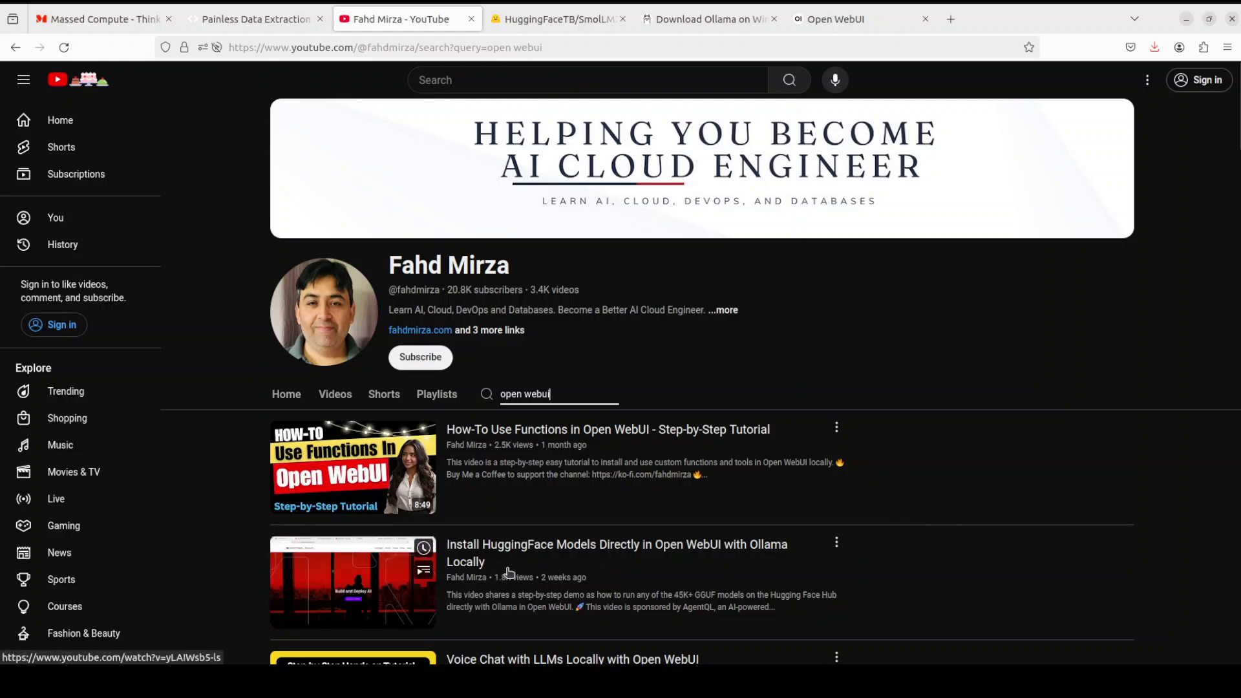
{"action": "left_click", "coordinate": [847, 24]}
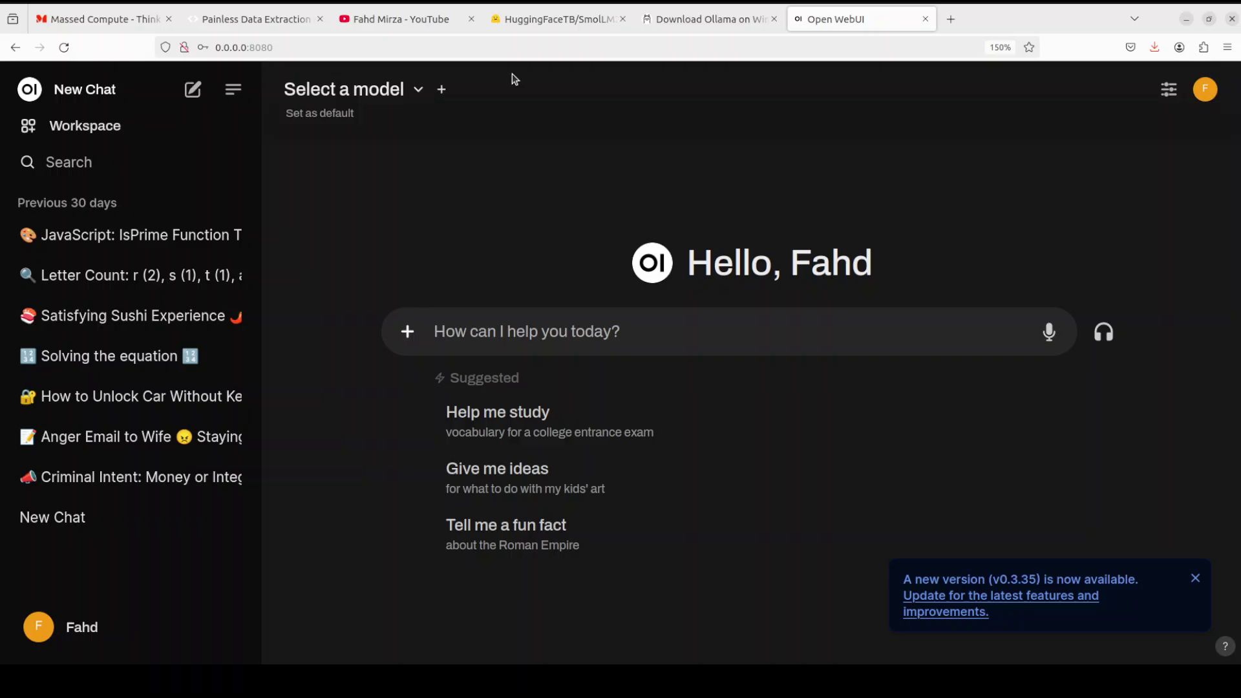
- Search Hugging Face for 'smollm2-1', open HuggingFaceTB/SmolLM2-1.7B-Instruct-GGUF, and copy its repo name
{"action": "left_click", "coordinate": [555, 19]}
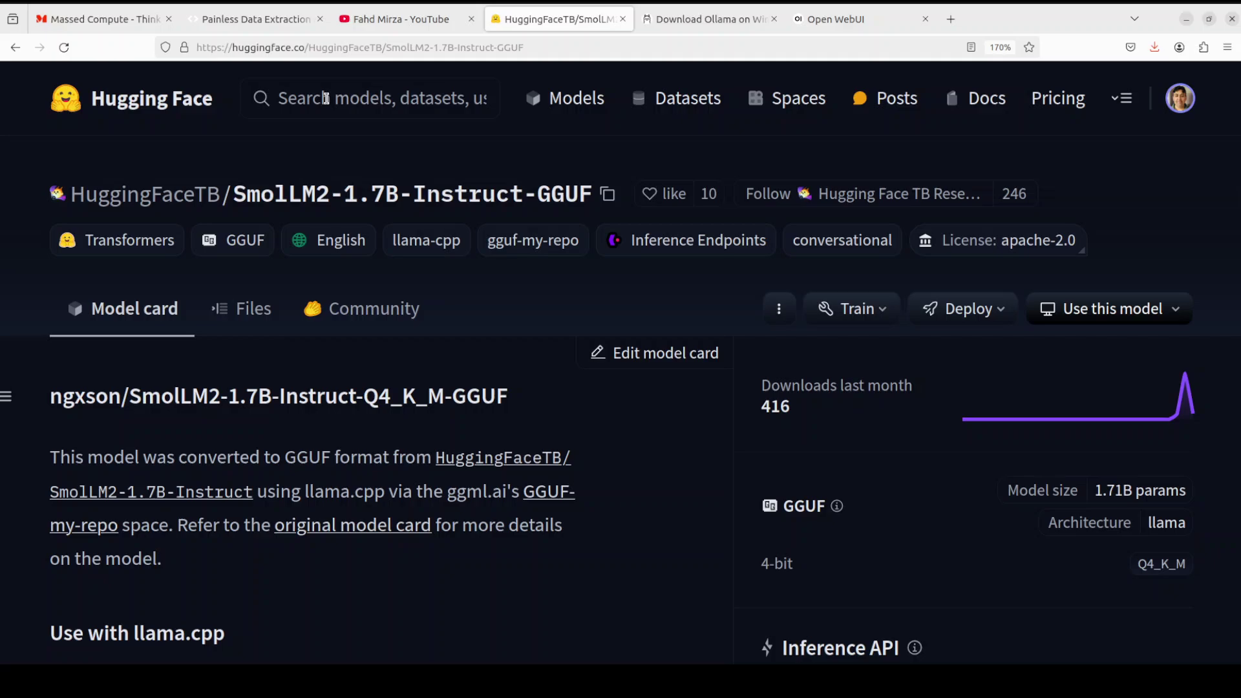
{"action": "left_click", "coordinate": [327, 99]}
{"action": "type", "text": "sm"}
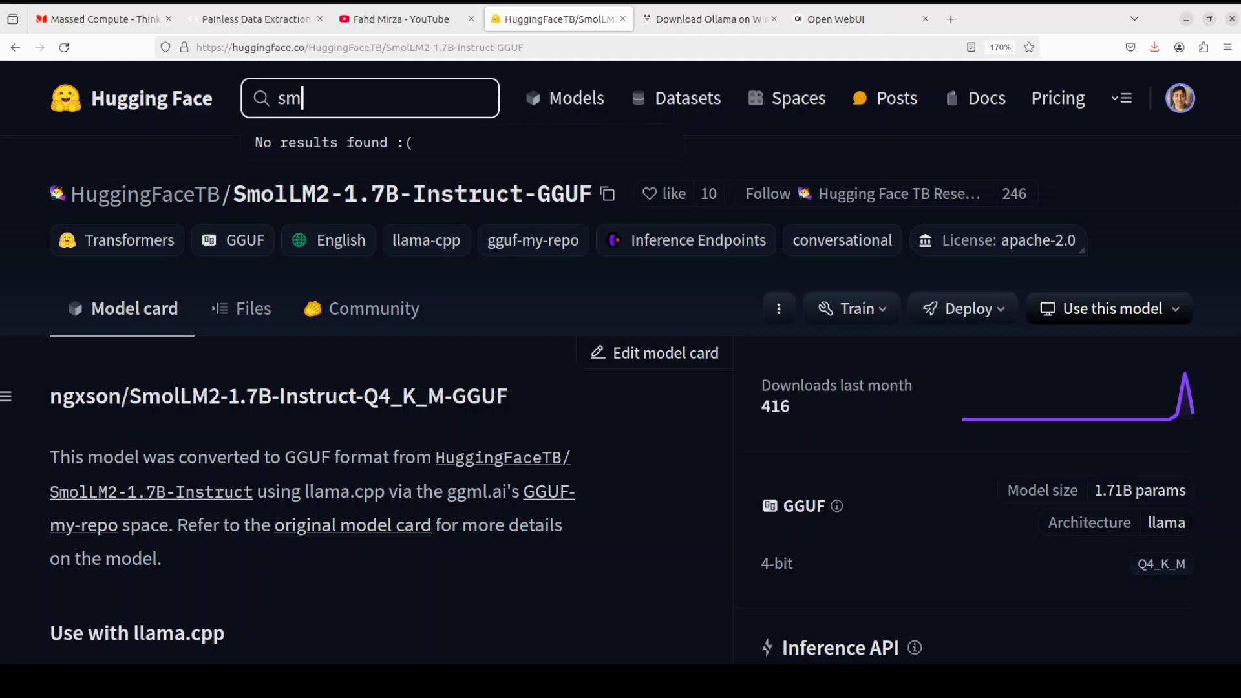
{"action": "type", "text": "ollm2"}
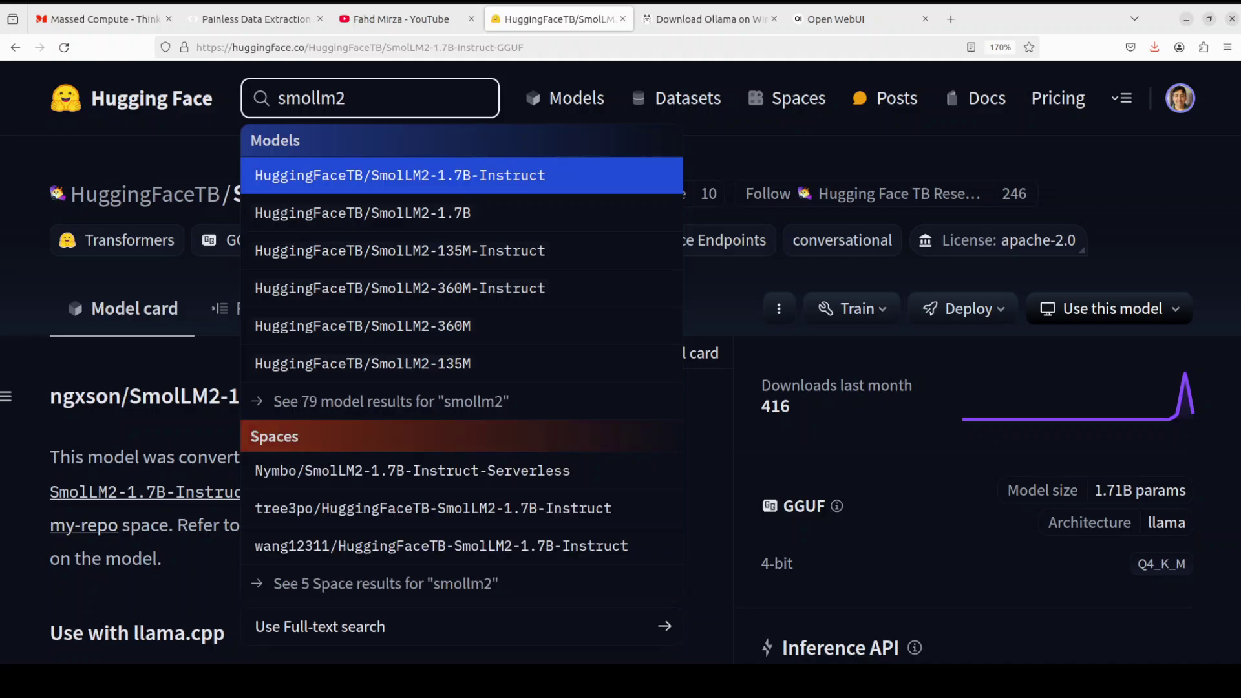
{"action": "type", "text": "-1"}
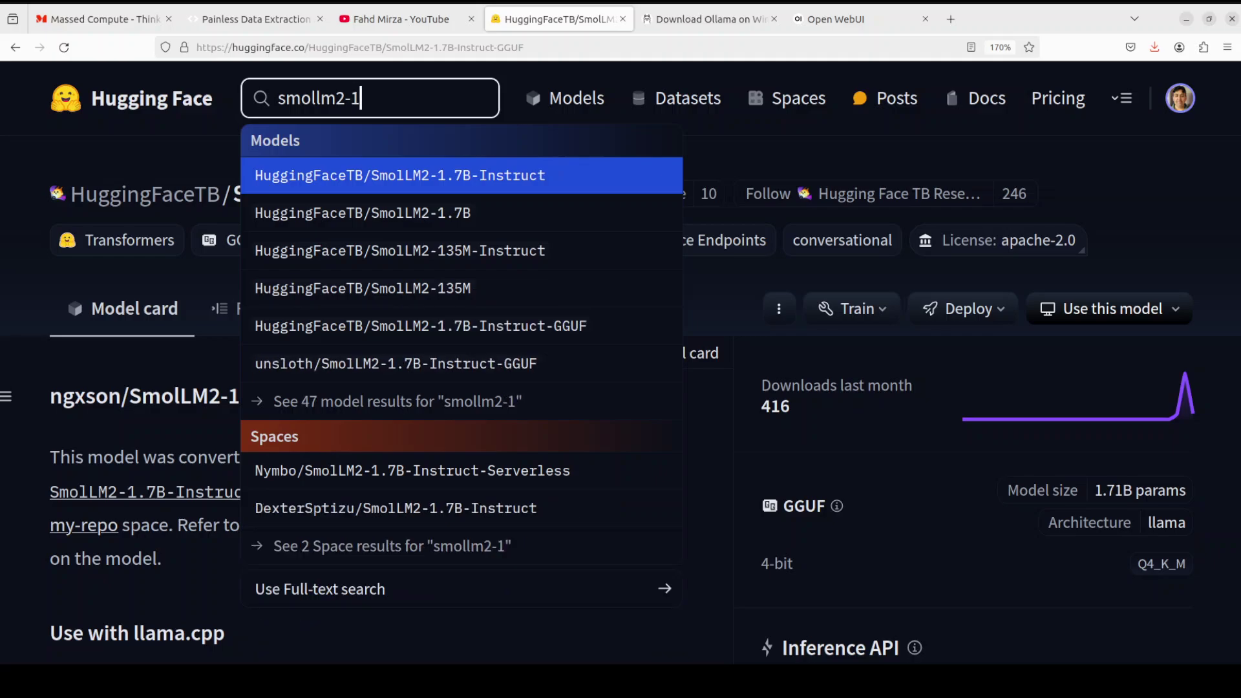
{"action": "key", "text": "Down"}
{"action": "key", "text": "Down"}
{"action": "key", "text": "Down"}
{"action": "key", "text": "Down"}
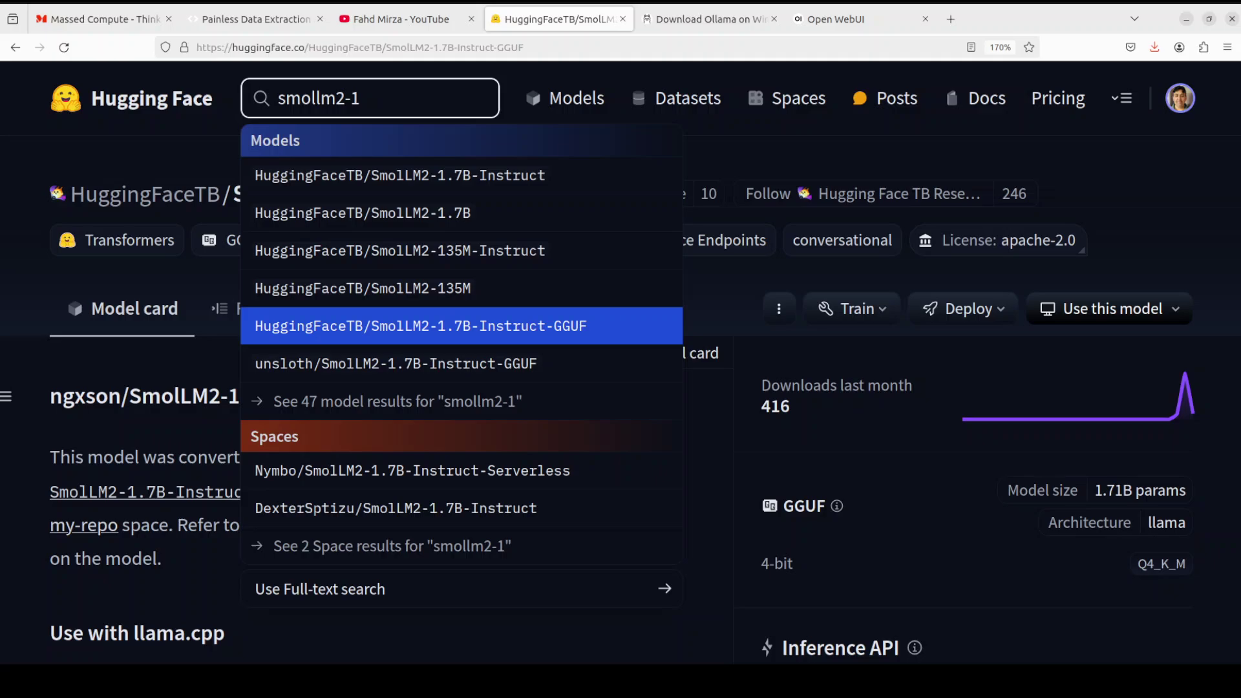
{"action": "key", "text": "Return"}
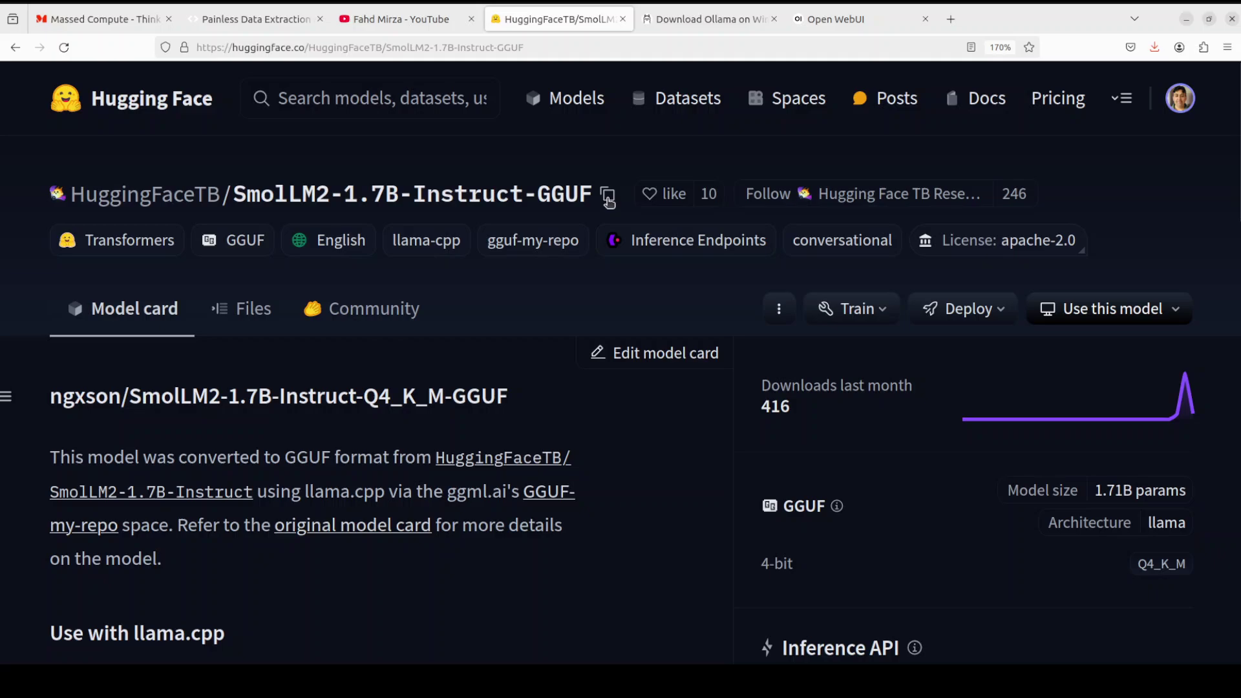
{"action": "left_click", "coordinate": [607, 195]}
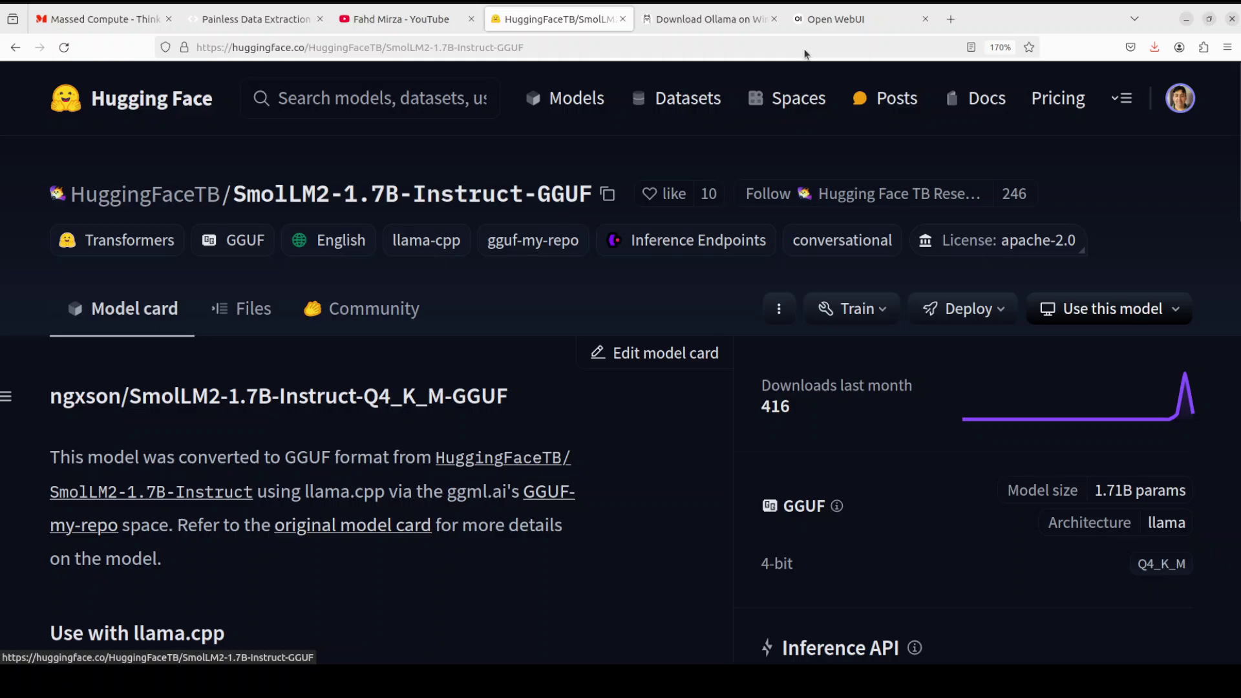
- Disable the OpenAI API connection in Open WebUI's Admin Settings, then open the Models settings
{"action": "left_click", "coordinate": [839, 20]}
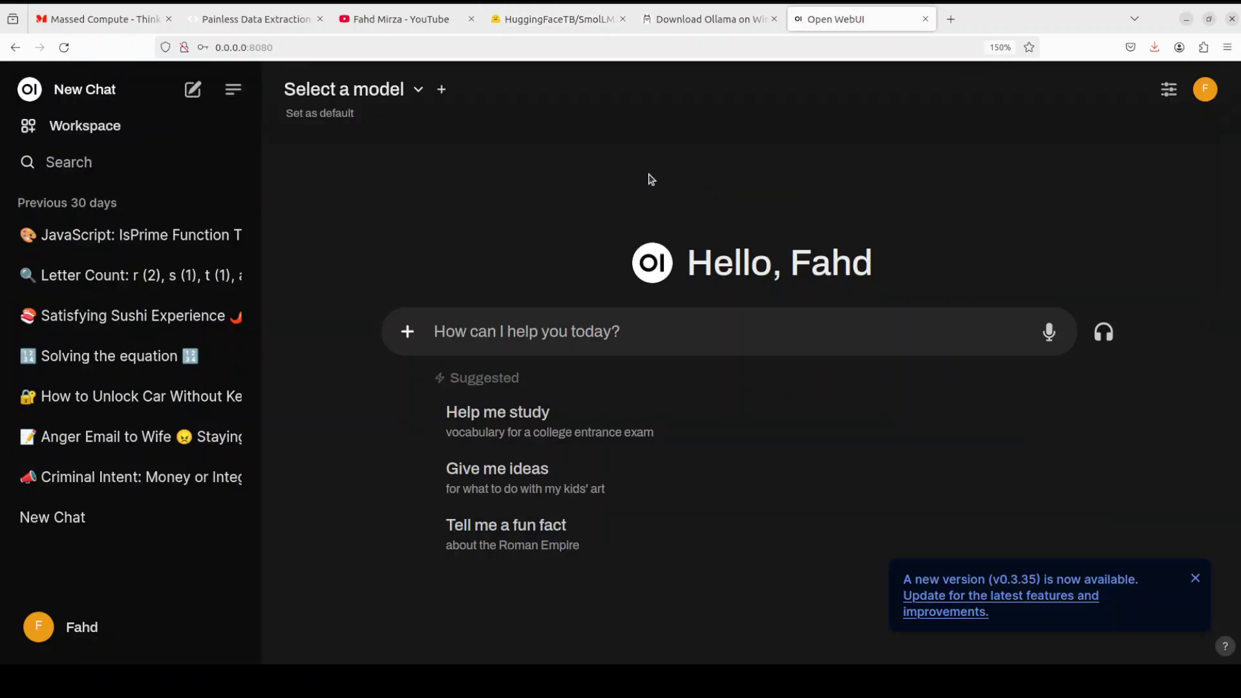
{"action": "left_click", "coordinate": [1204, 93]}
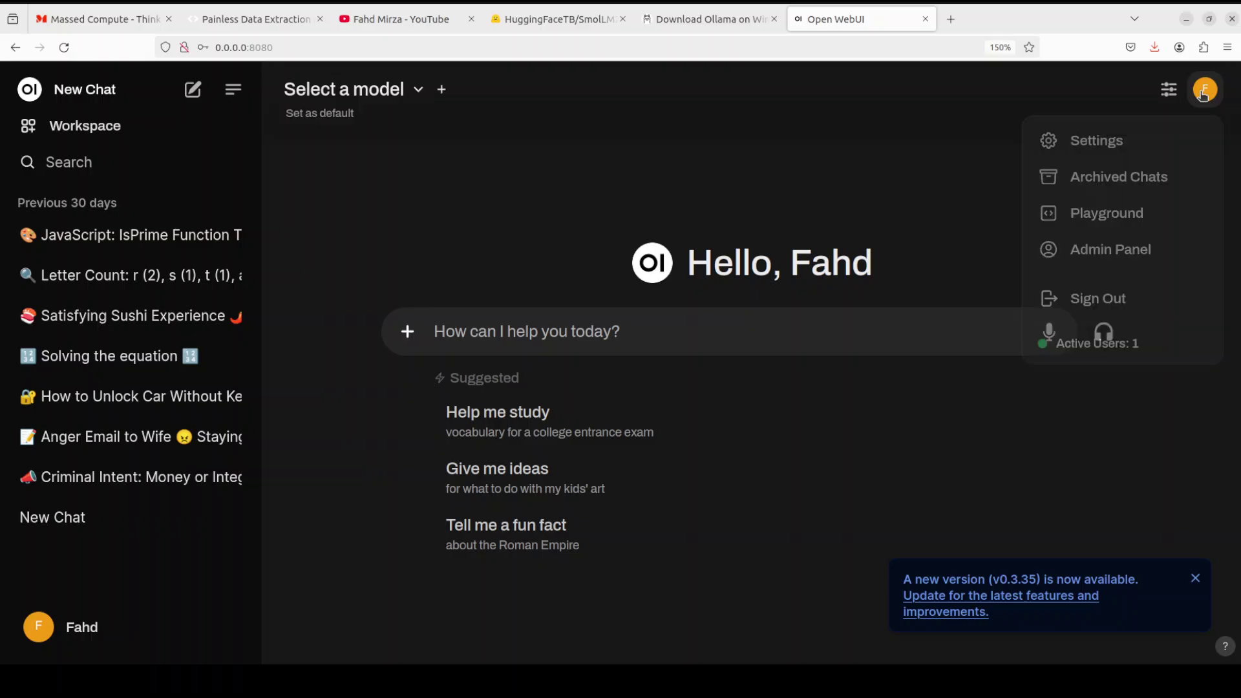
{"action": "left_click", "coordinate": [1107, 142]}
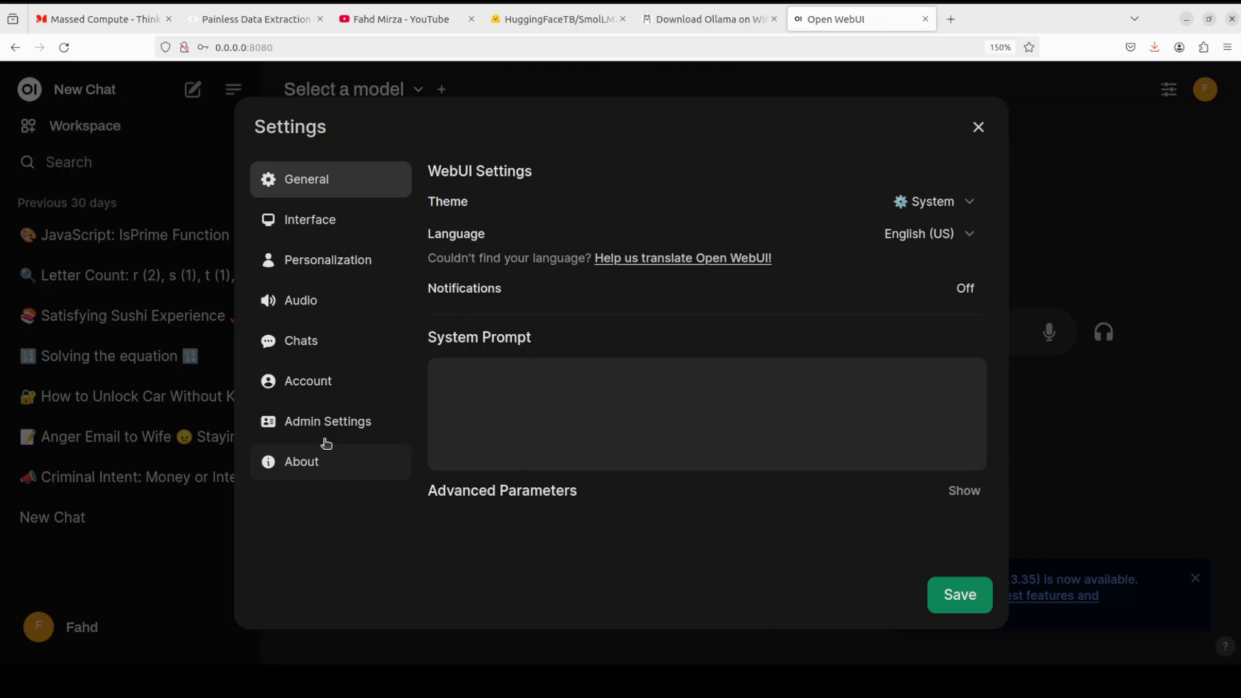
{"action": "left_click", "coordinate": [327, 424]}
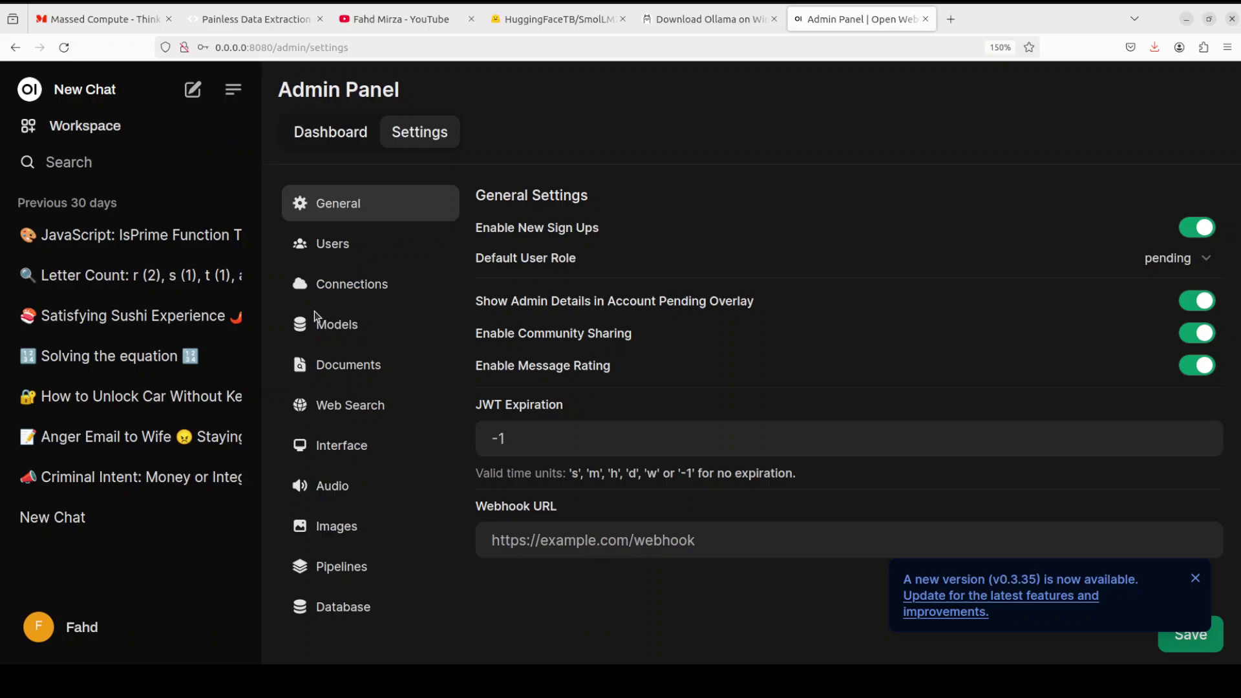
{"action": "left_click", "coordinate": [341, 293]}
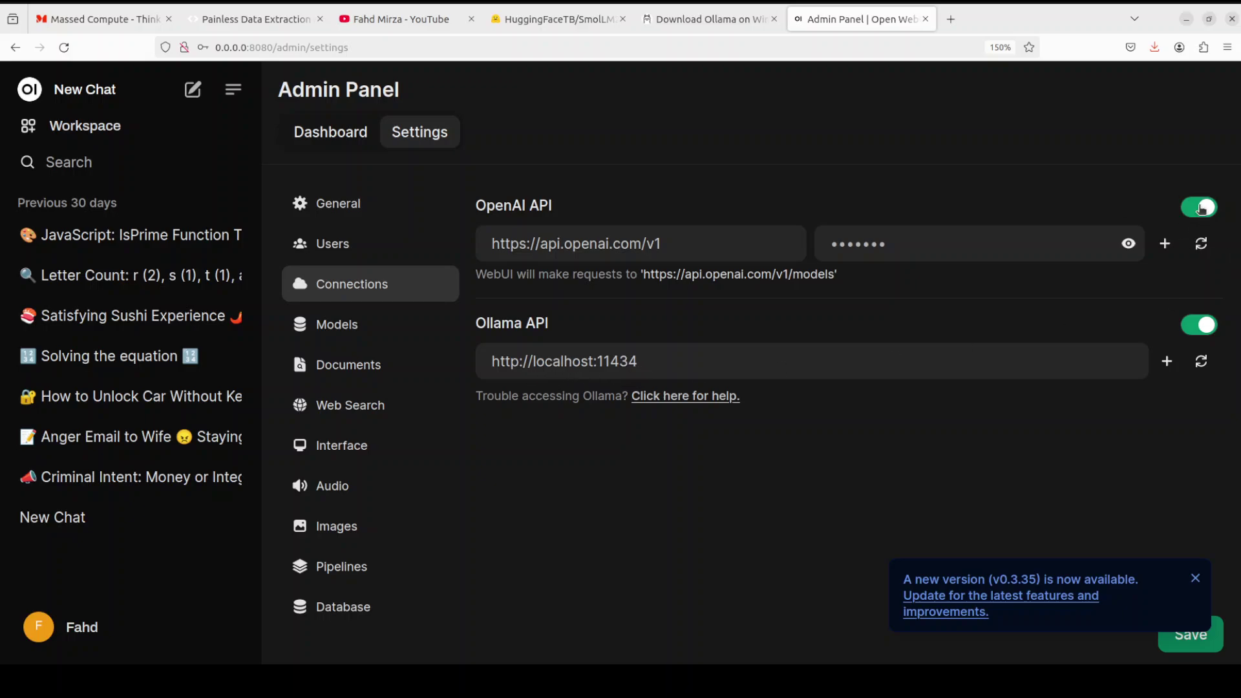
{"action": "left_click", "coordinate": [1196, 208]}
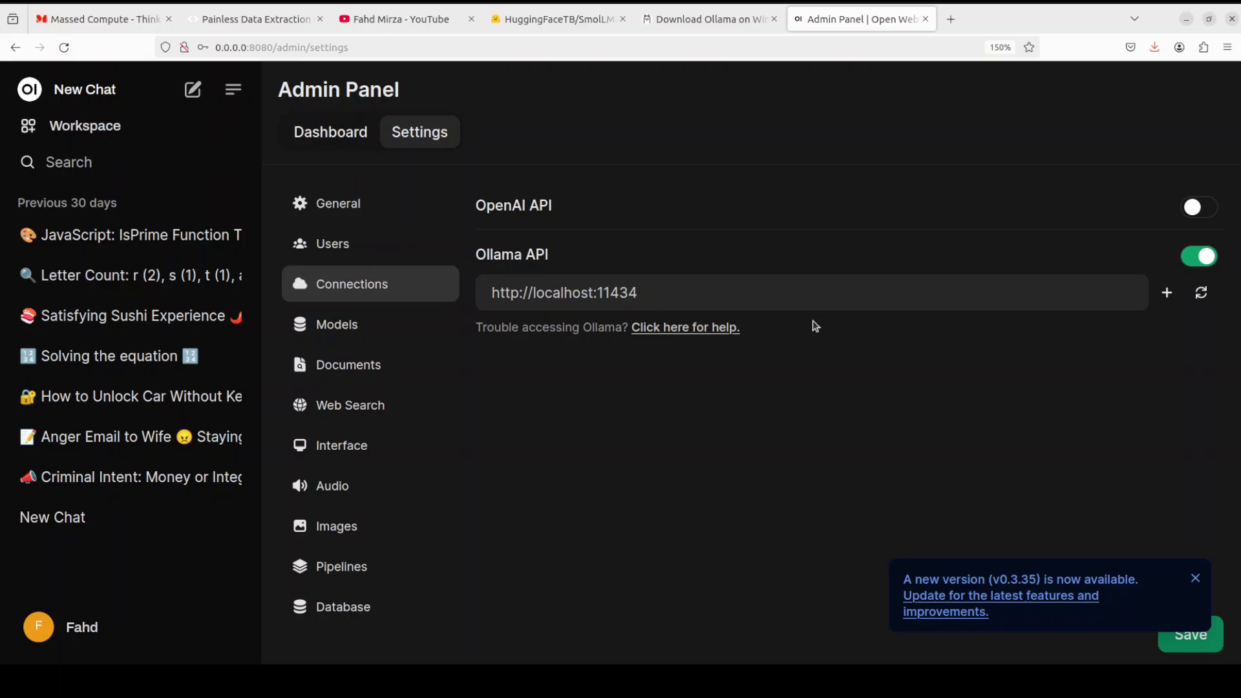
{"action": "left_click", "coordinate": [337, 327]}
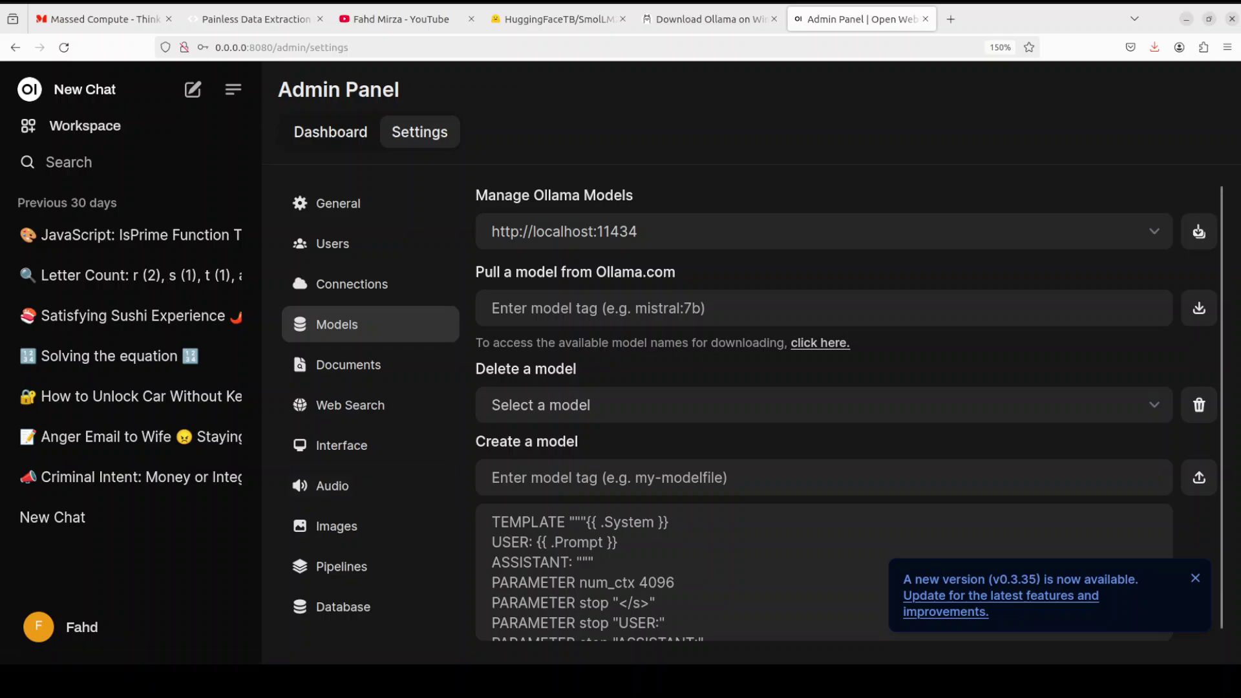
- Enter hf.co/HuggingFaceTB/SmolLM2-1.7B-Instruct-GGUF:latest in the pull-model field using the copied repo name
{"action": "left_click", "coordinate": [557, 309]}
{"action": "type", "text": "hf"}
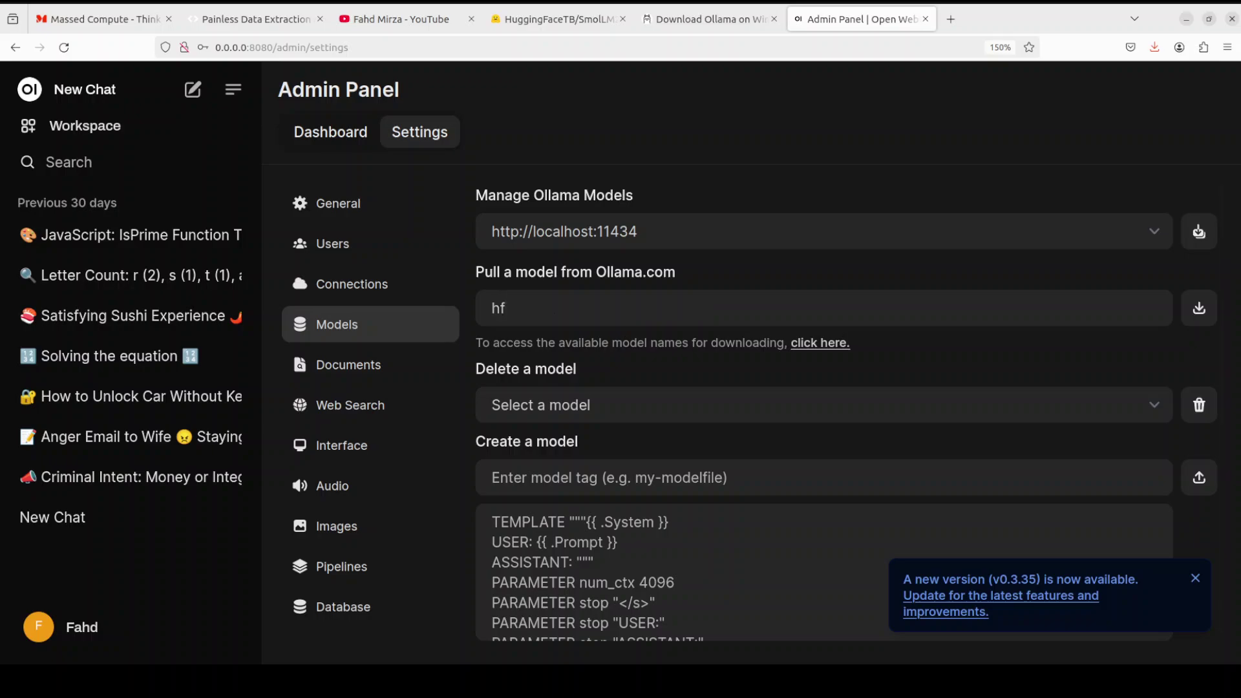
{"action": "type", "text": ".co/"}
{"action": "key", "text": "ctrl+v"}
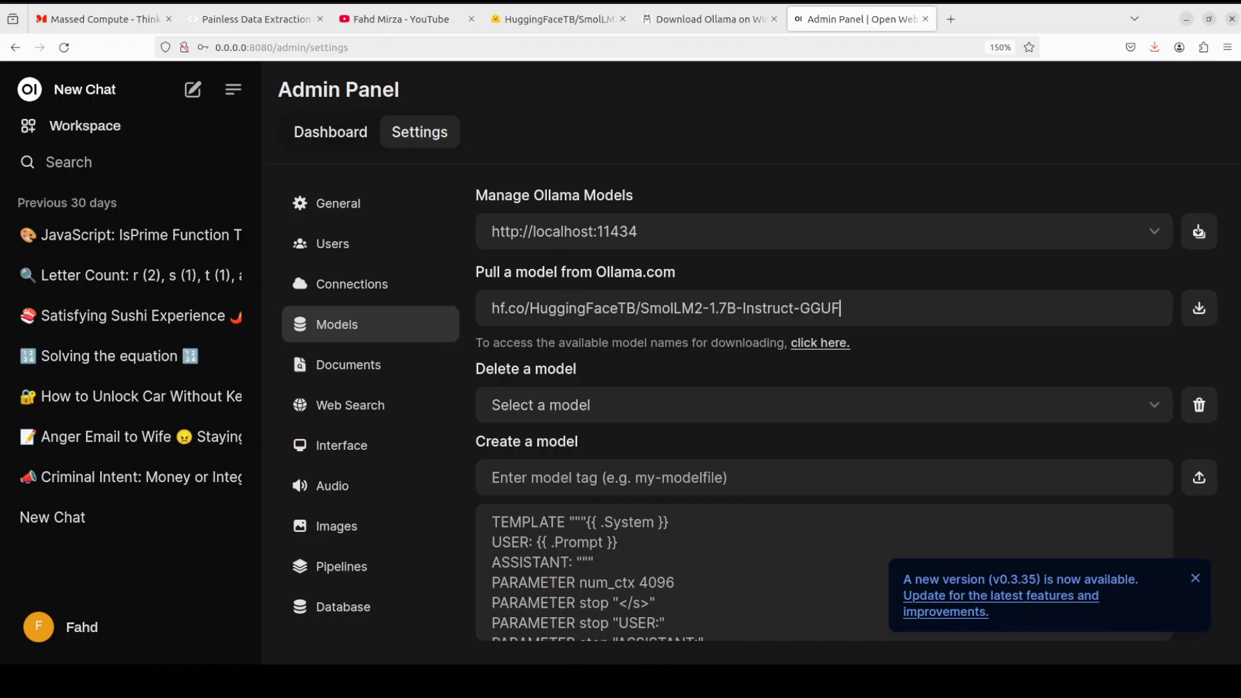
{"action": "type", "text": ":latest"}
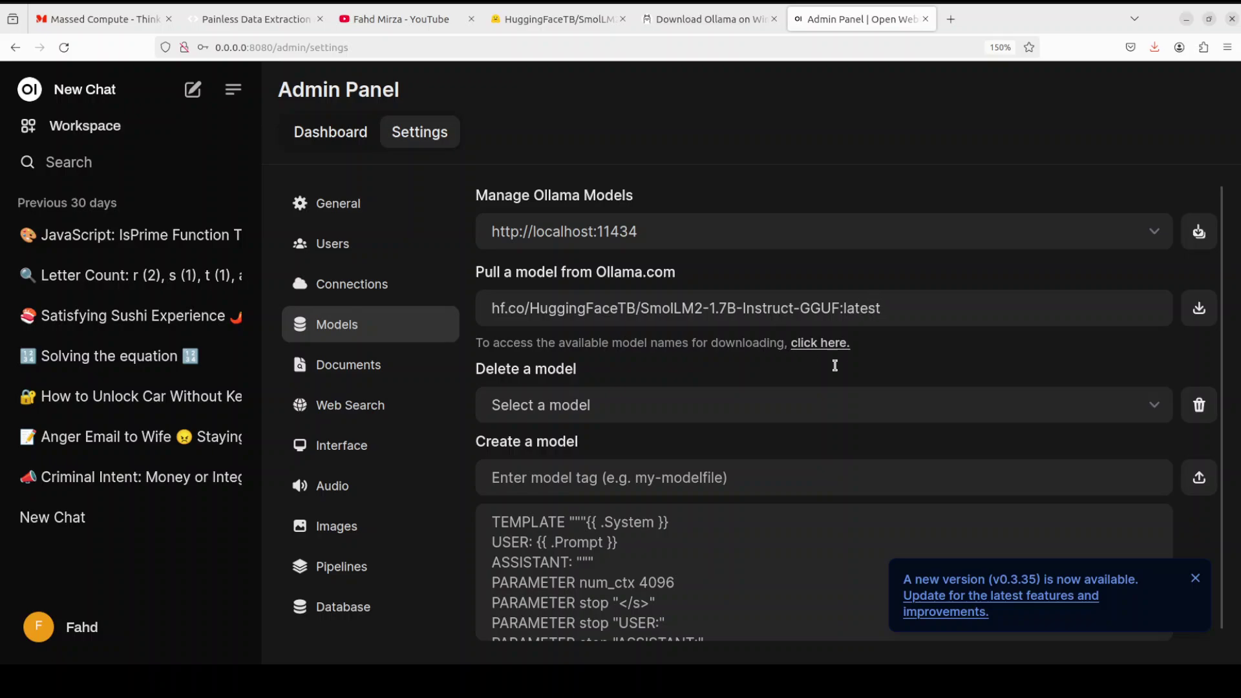
- Inspect smollm2-1.7b-instruct-q4_k_m.gguf in the repo's Files, highlighting q4_k_m, then return to Open WebUI
{"action": "left_click", "coordinate": [553, 22]}
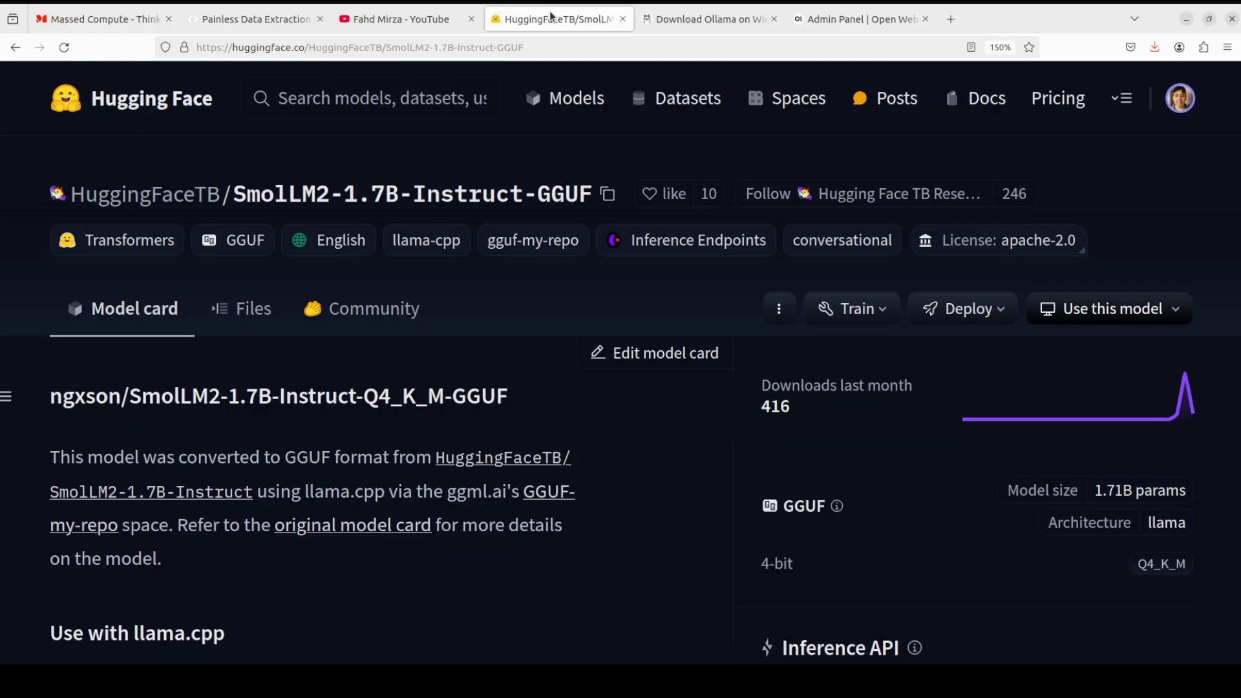
{"action": "left_click", "coordinate": [264, 317]}
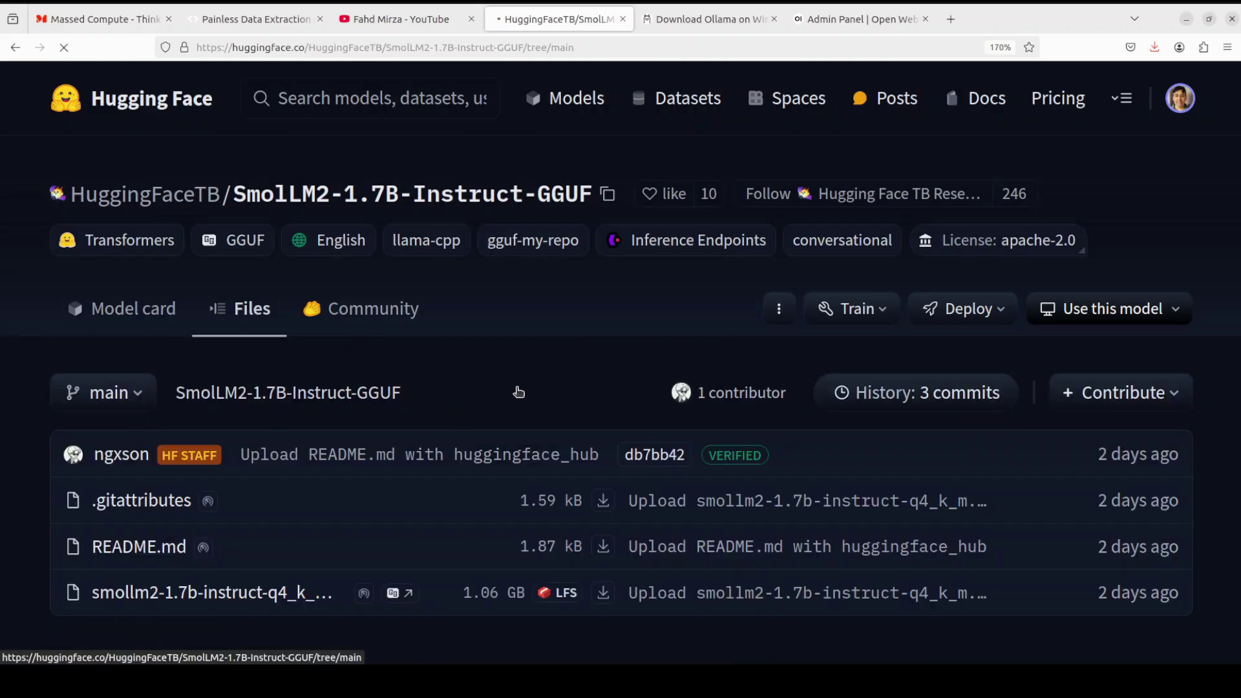
{"action": "left_click", "coordinate": [272, 594]}
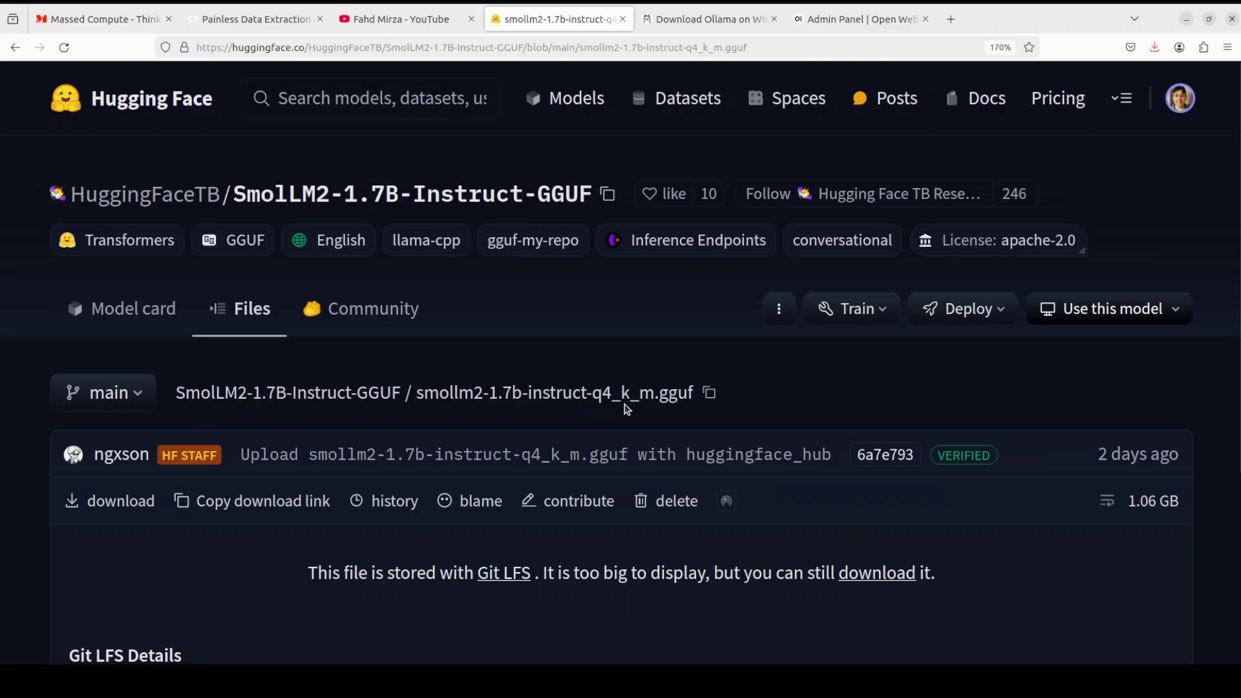
{"action": "left_click_drag", "start_coordinate": [592, 394], "coordinate": [653, 393]}
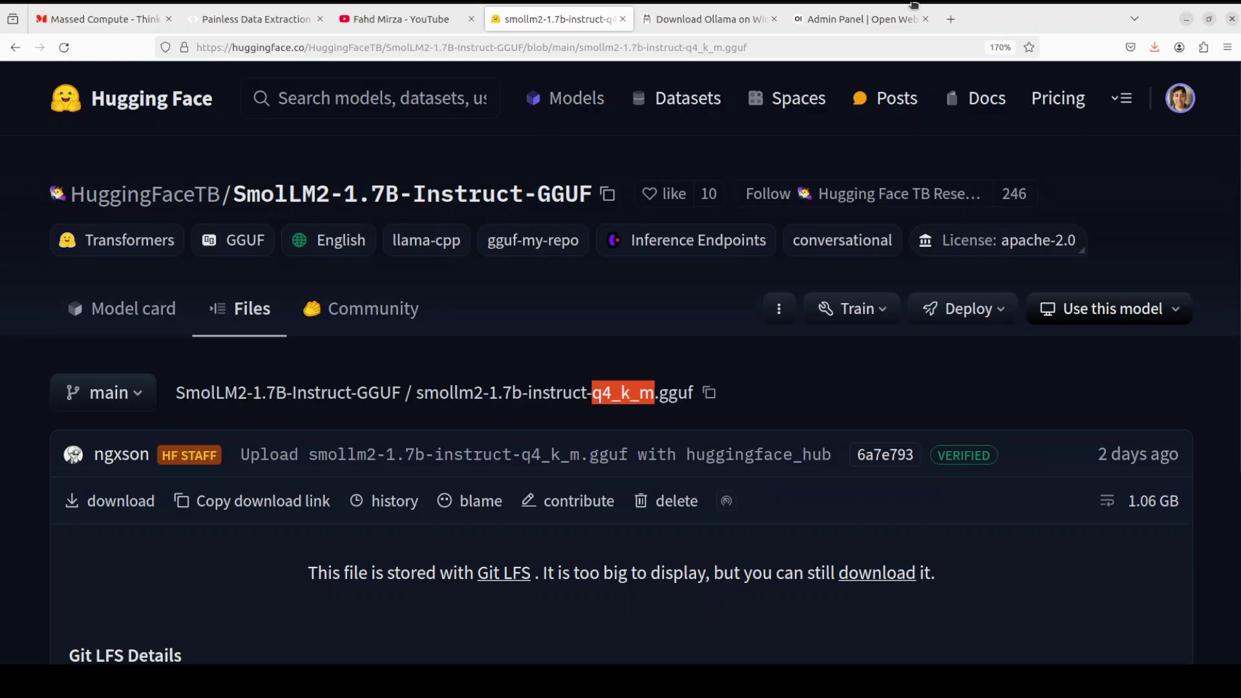
{"action": "left_click", "coordinate": [853, 18]}
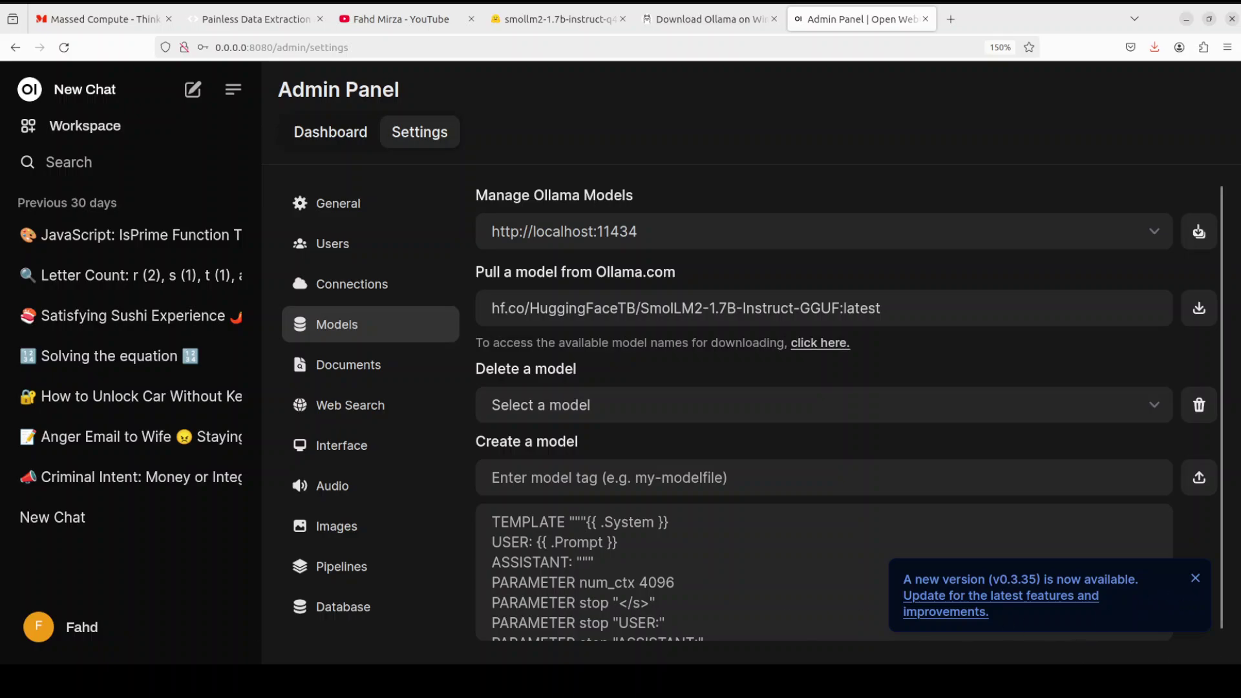
- Download SmolLM2-1.7B-Instruct-GGUF into Ollama, then return to a blank new chat
{"action": "key", "text": "Return"}
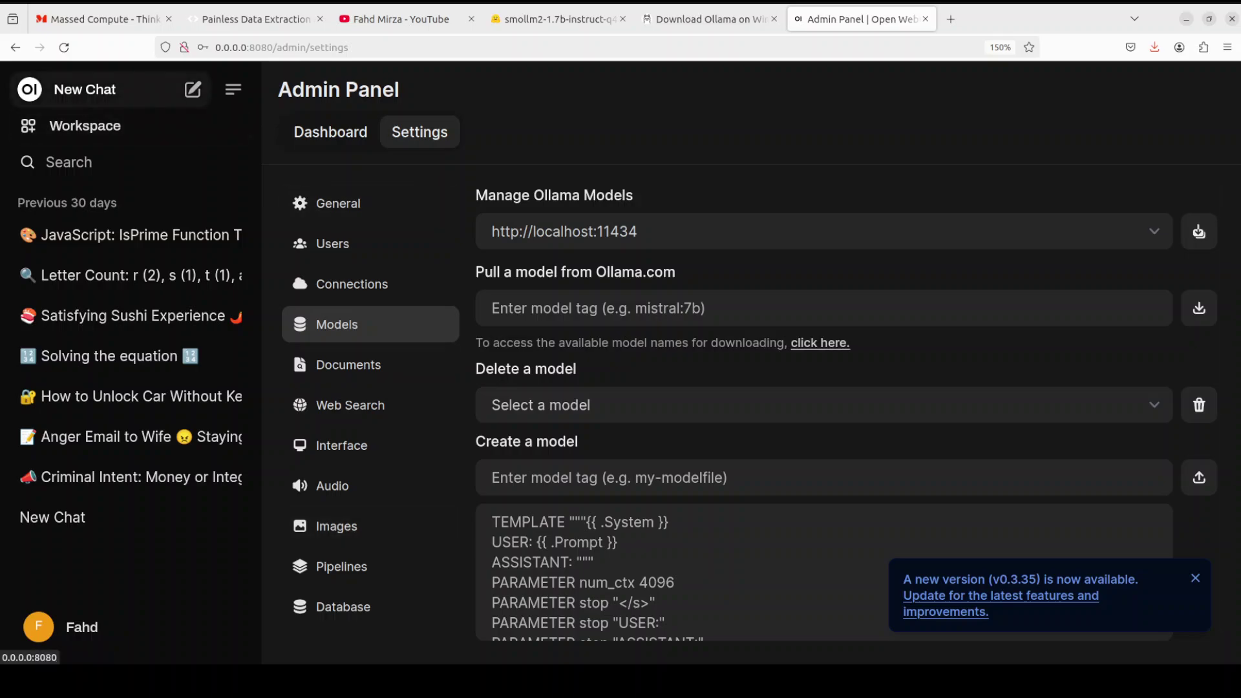
{"action": "left_click", "coordinate": [98, 100]}
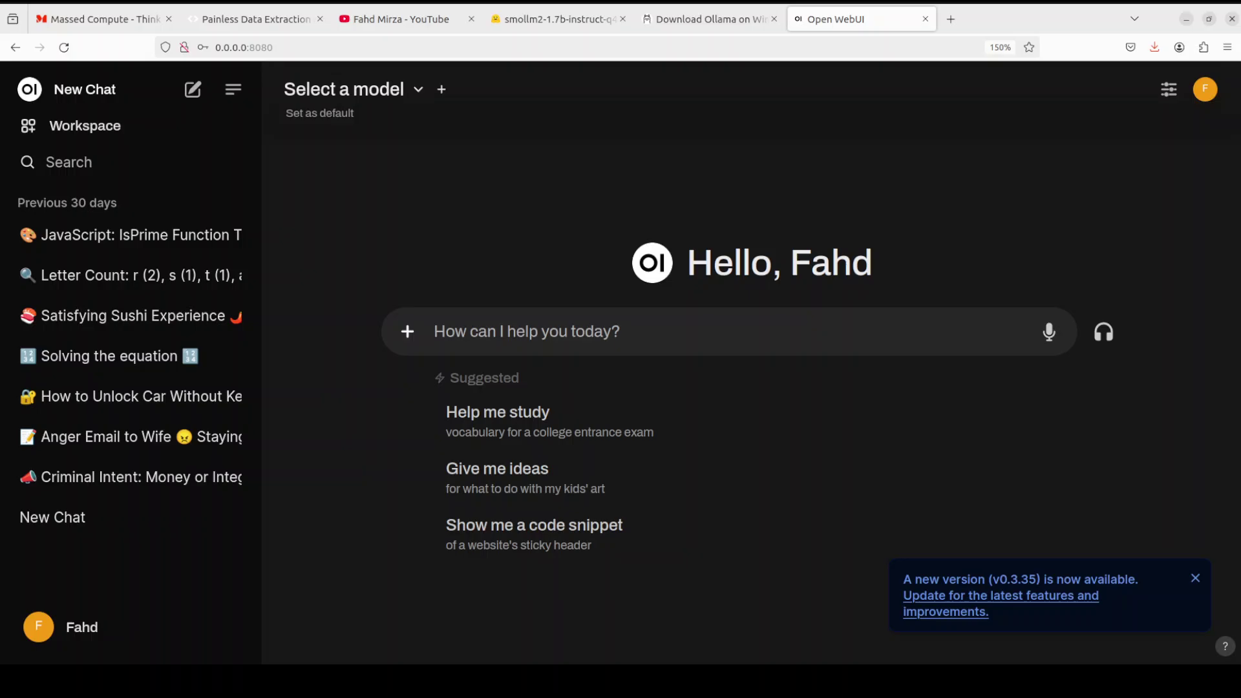
- Choose hf.co/HuggingFaceTB/SmolLM2-1.7B-Instruct-GGUF:latest as the chat model, then switch to the AgentQL homepage
{"action": "left_click", "coordinate": [419, 91]}
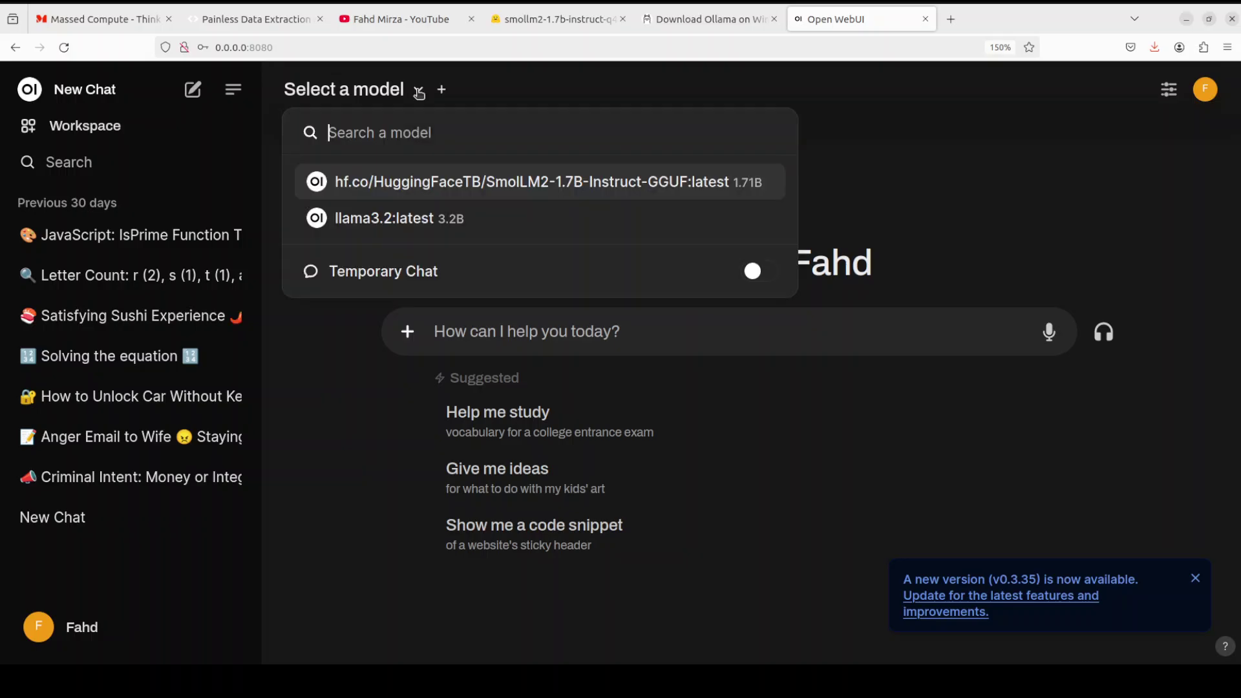
{"action": "left_click", "coordinate": [393, 187]}
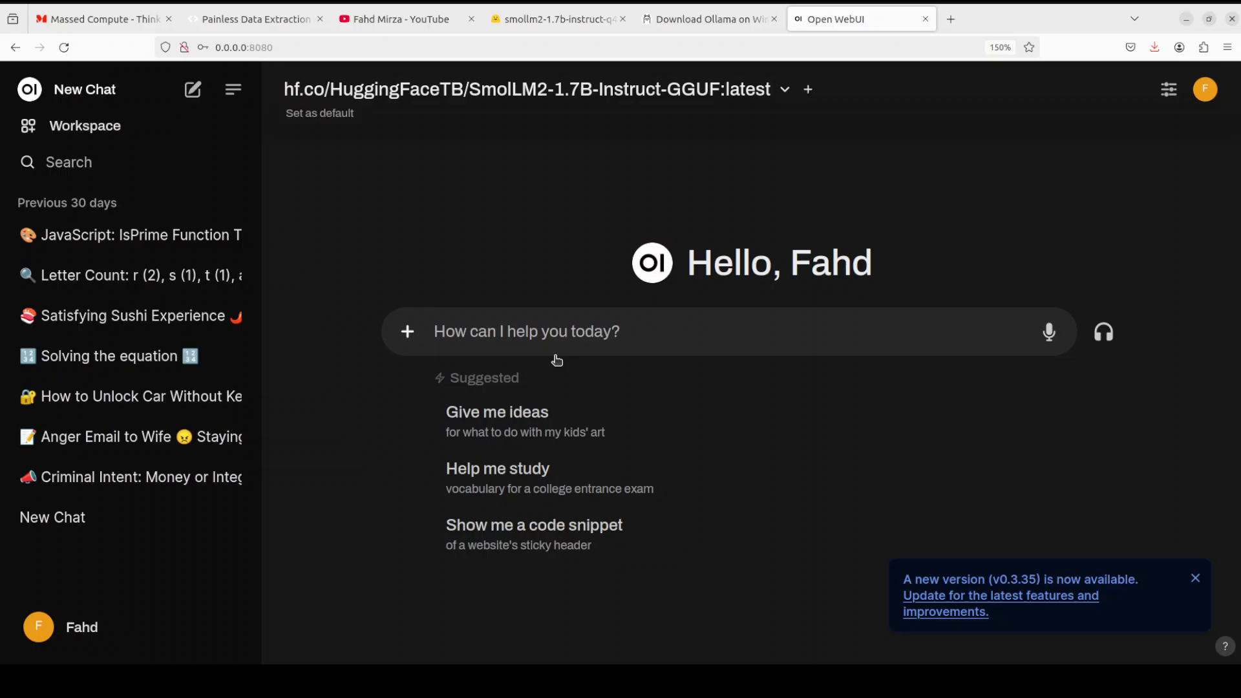
{"action": "left_click", "coordinate": [264, 19]}
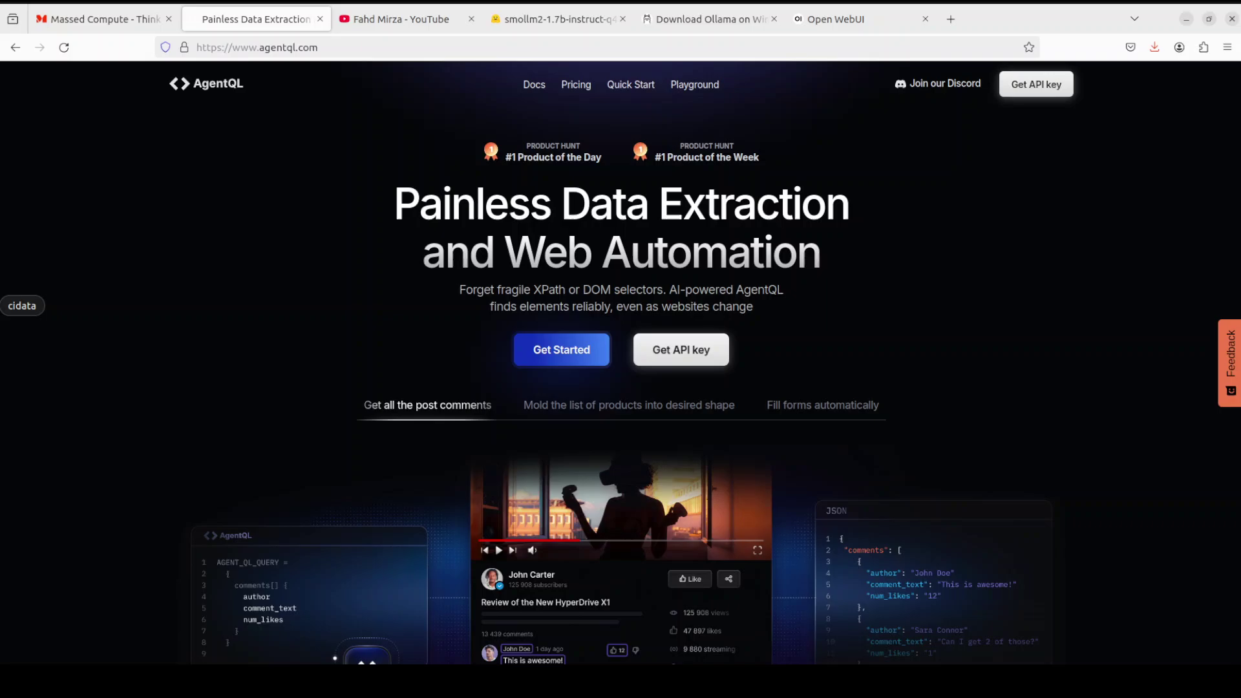
- Go back to the Open WebUI tab showing the "Happiness Unleashed" SmolLM2 chat
{"action": "left_click", "coordinate": [834, 22]}
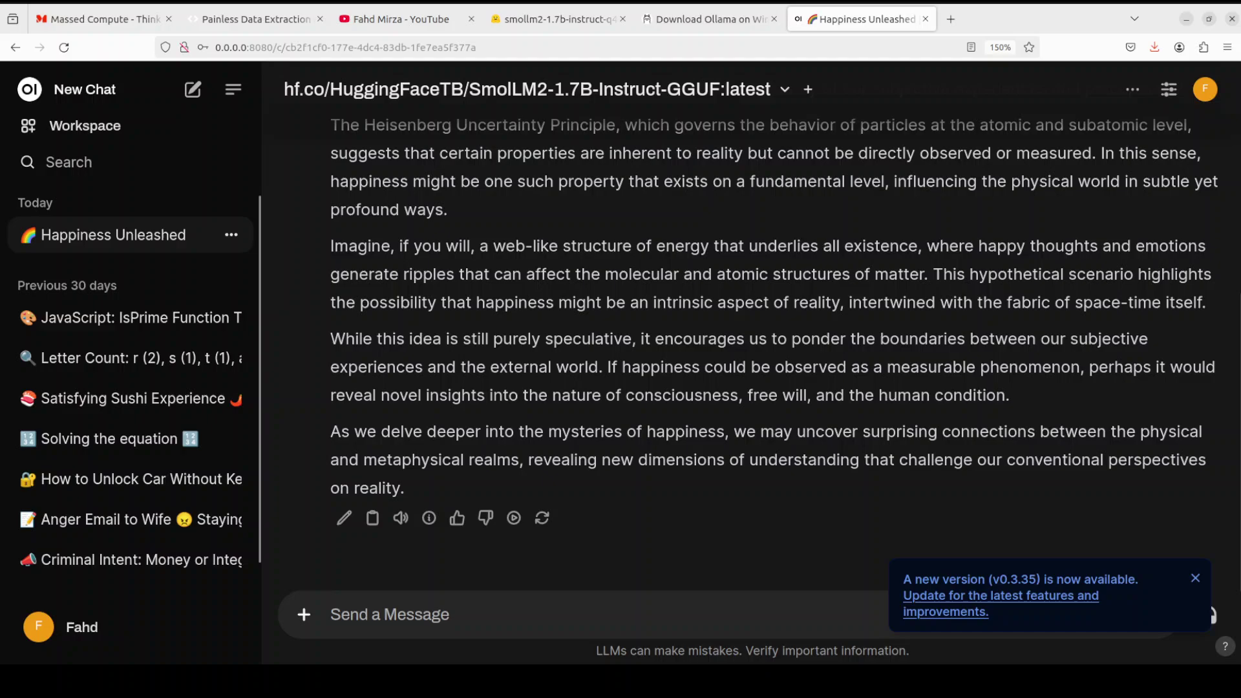
{"action": "scroll", "coordinate": [750, 349], "scroll_direction": "up", "scroll_amount": 5}
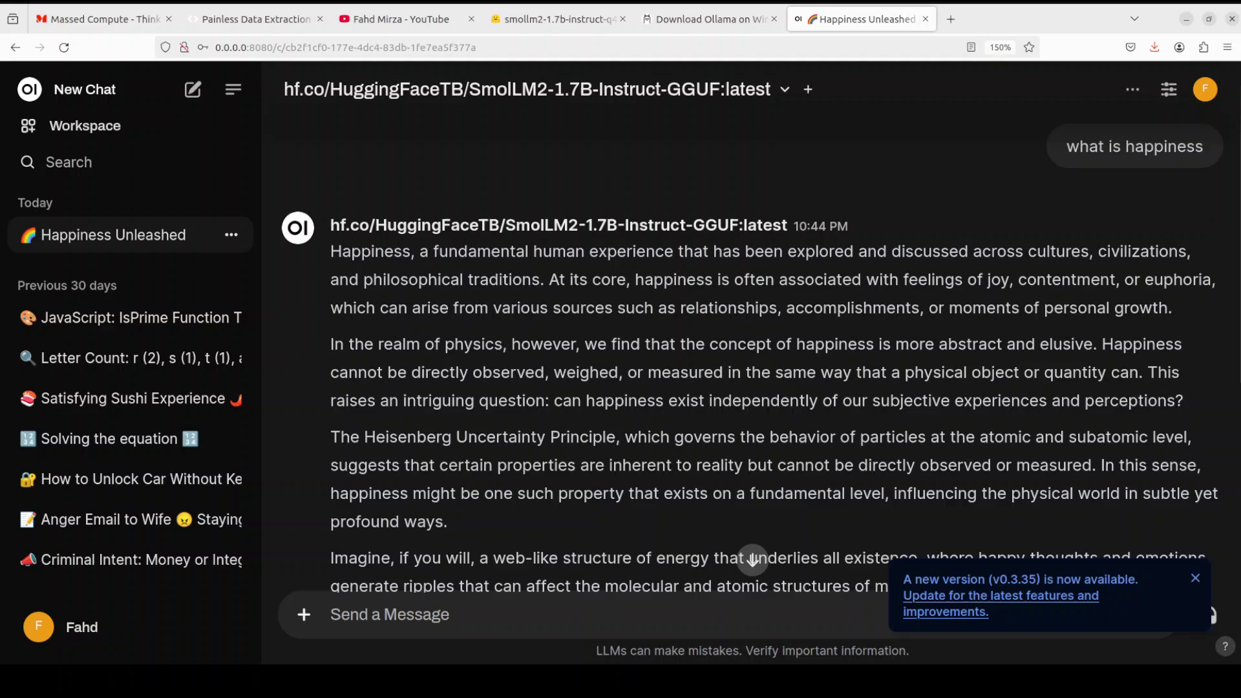
{"action": "scroll", "coordinate": [752, 560], "scroll_direction": "down", "scroll_amount": 2}
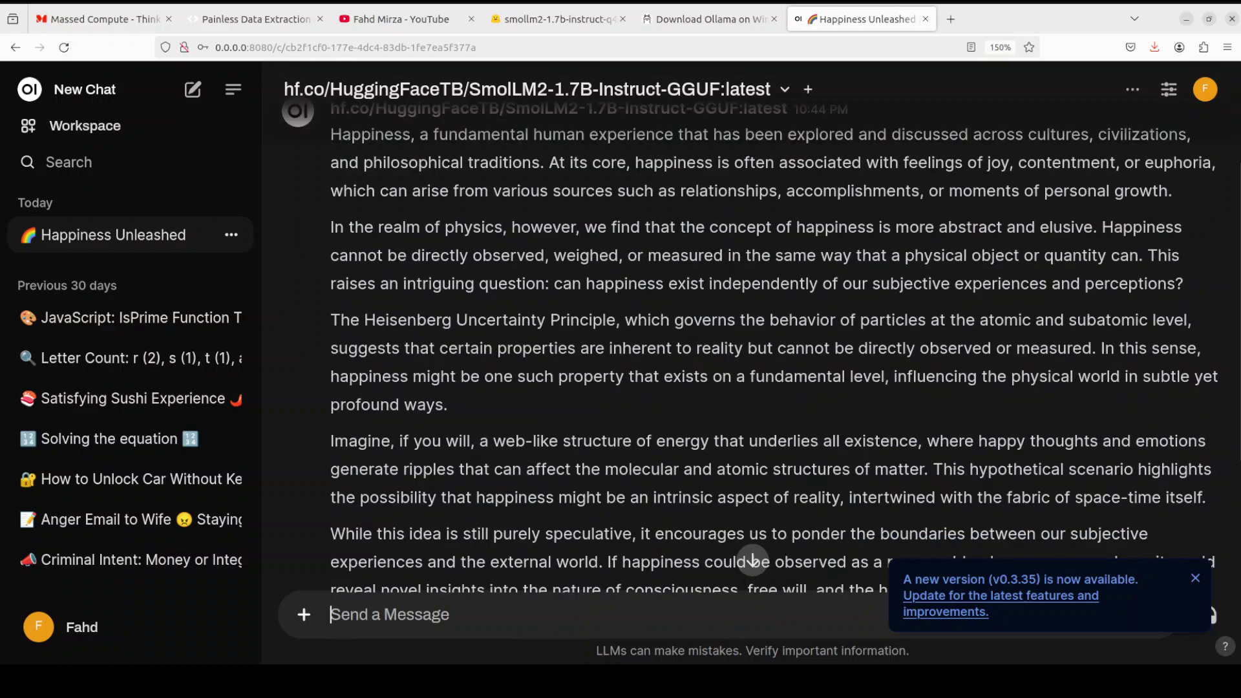
{"action": "scroll", "coordinate": [752, 560], "scroll_direction": "up", "scroll_amount": 2}
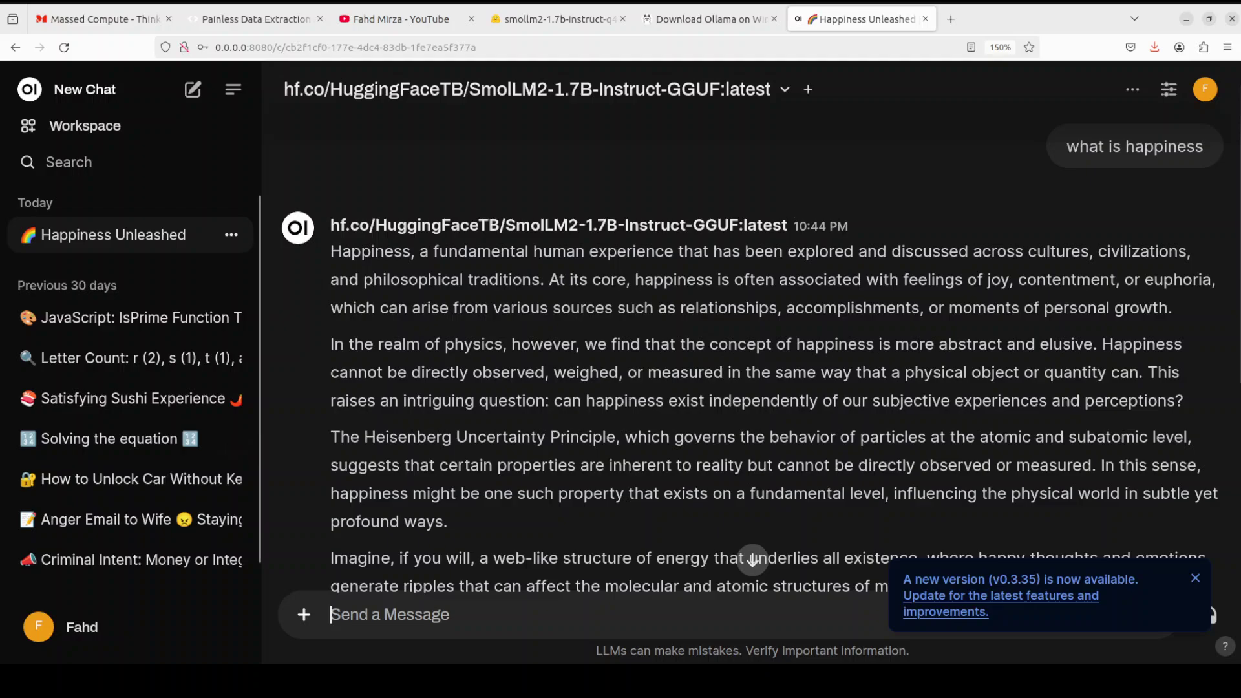
{"action": "left_click", "coordinate": [752, 560]}
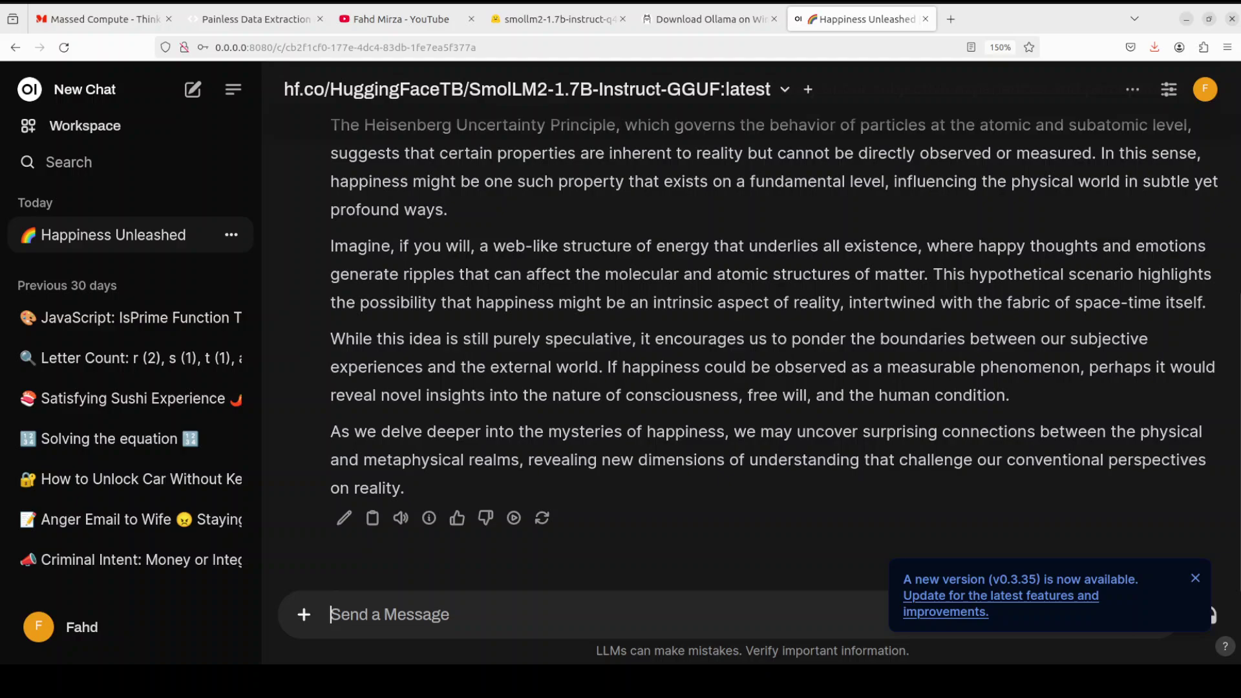
{"action": "scroll", "coordinate": [752, 560], "scroll_direction": "up", "scroll_amount": 5}
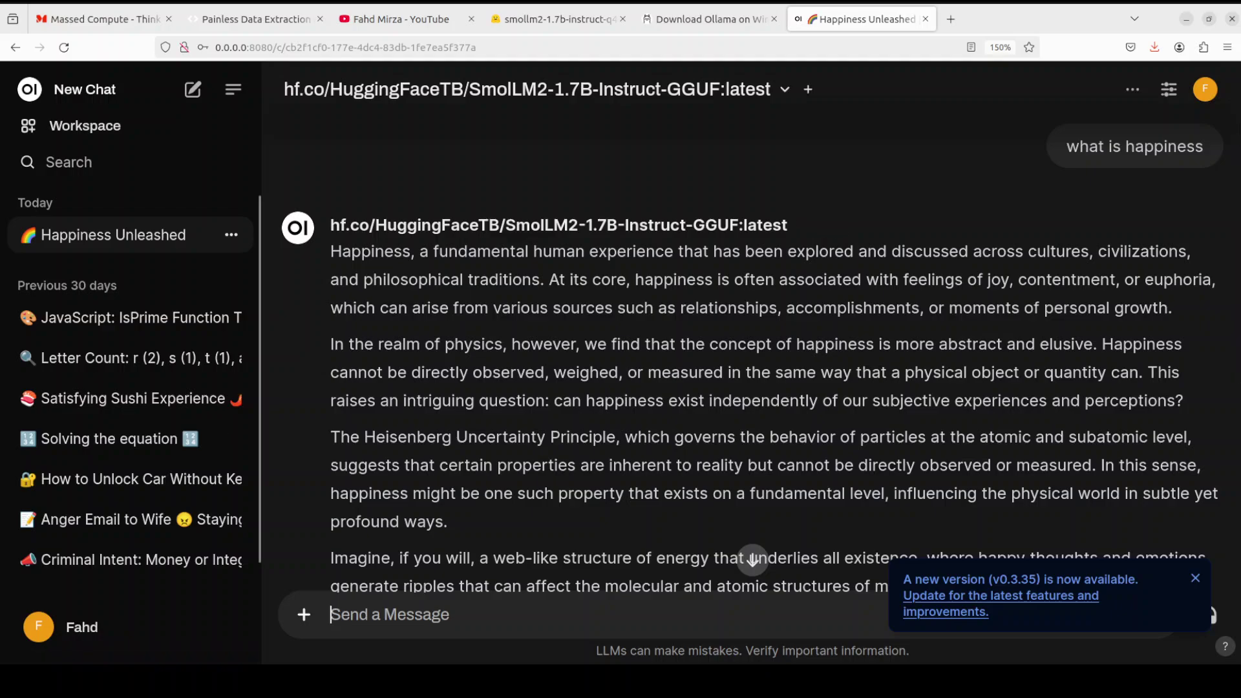
{"action": "scroll", "coordinate": [786, 349], "scroll_direction": "down", "scroll_amount": 5}
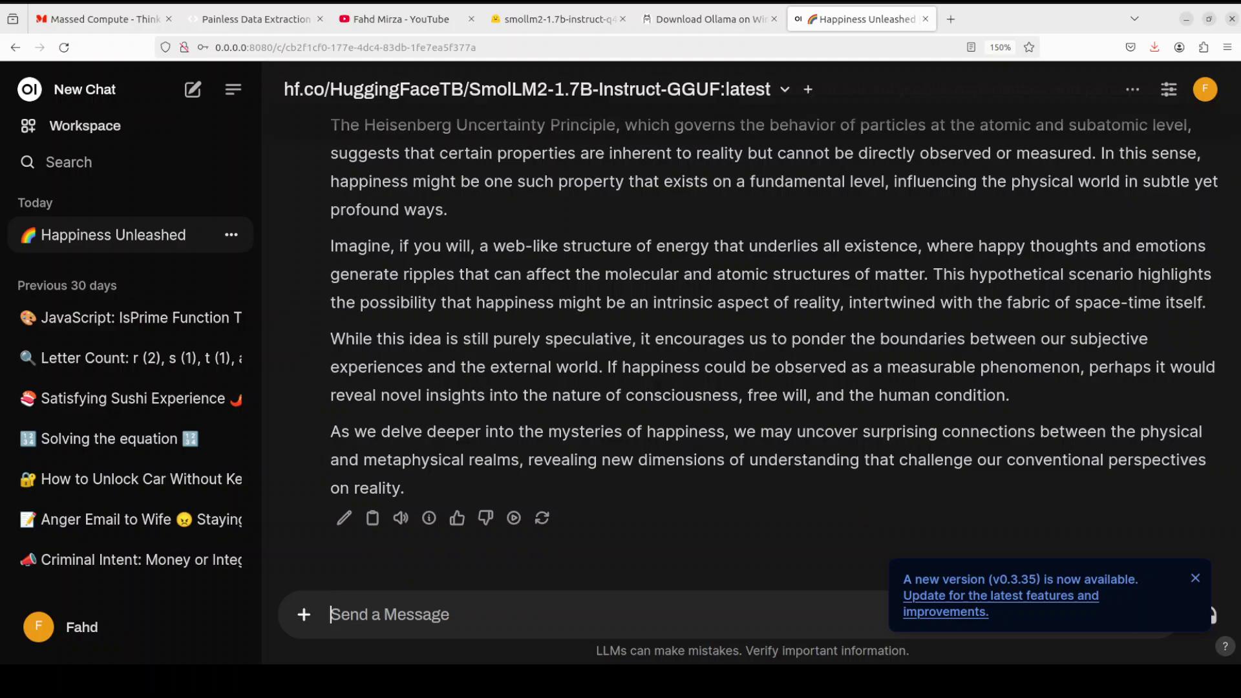
- Ask SmolLM2 which of apple, banana, potato and chair is the odd one out, and read its answer
{"action": "type", "text": "Which of these objects is not like the others: apple, banana, potato, chair"}
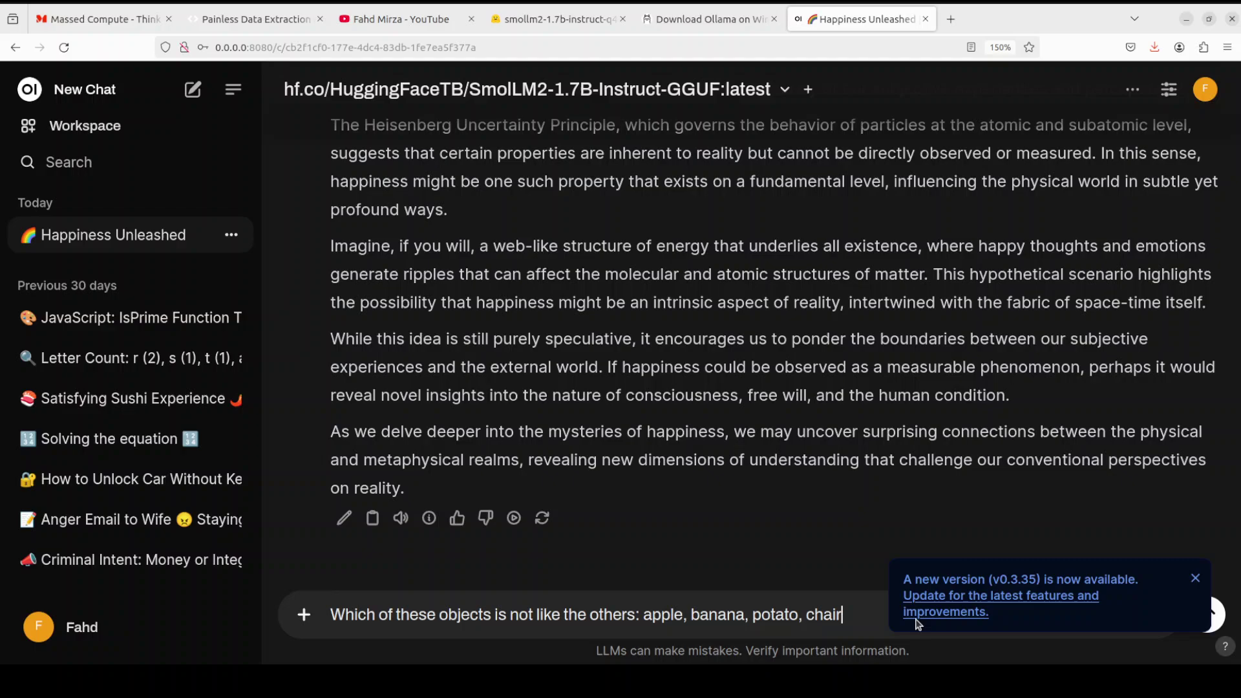
{"action": "key", "text": "Return"}
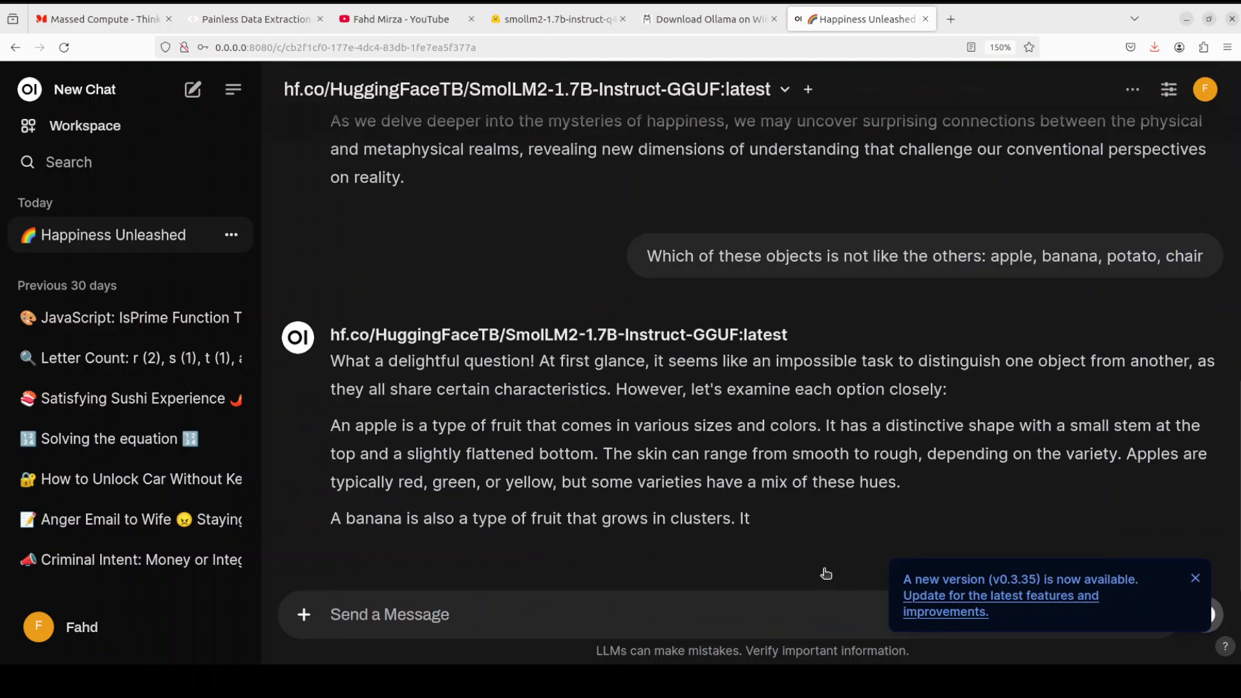
{"action": "scroll", "coordinate": [679, 479], "scroll_direction": "up", "scroll_amount": 5}
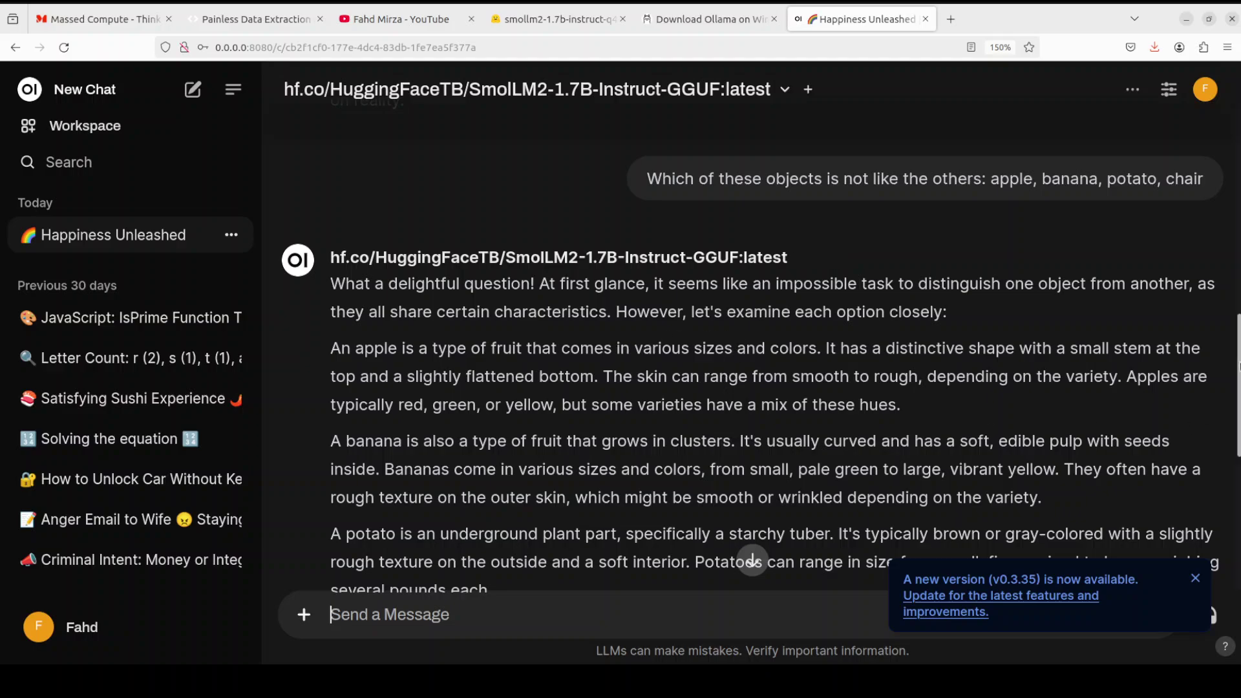
{"action": "scroll", "coordinate": [1239, 366], "scroll_direction": "down", "scroll_amount": 3}
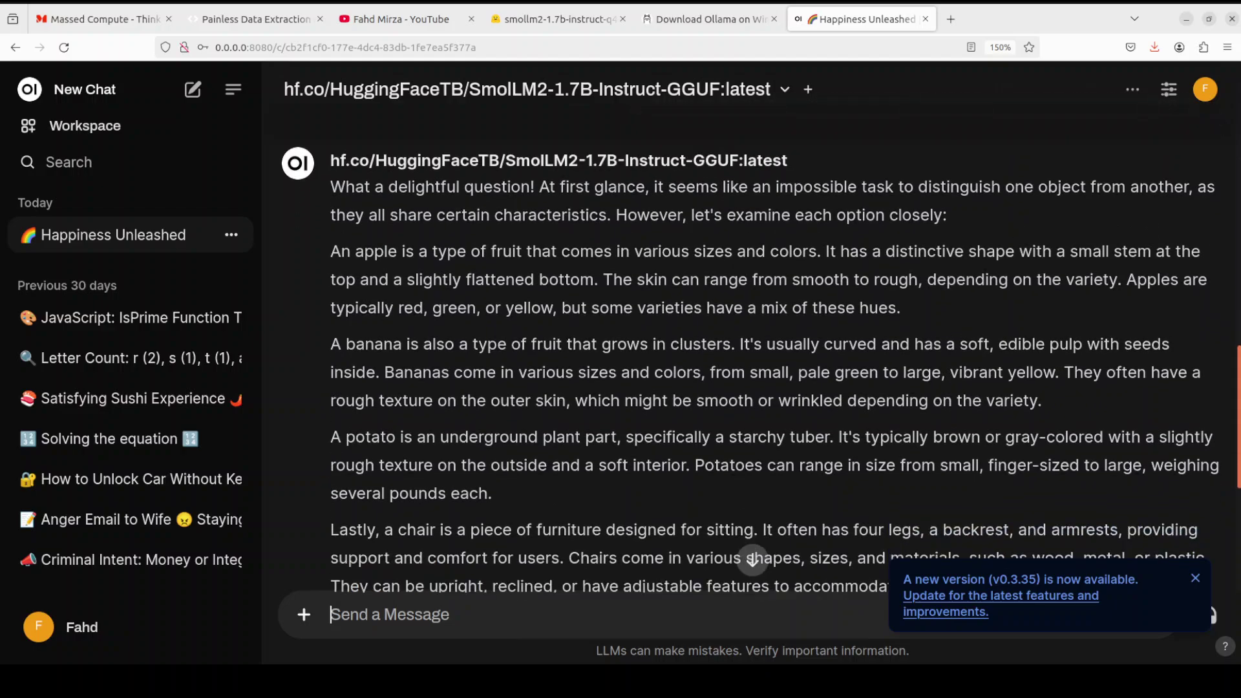
{"action": "scroll", "coordinate": [1239, 414], "scroll_direction": "down", "scroll_amount": 2}
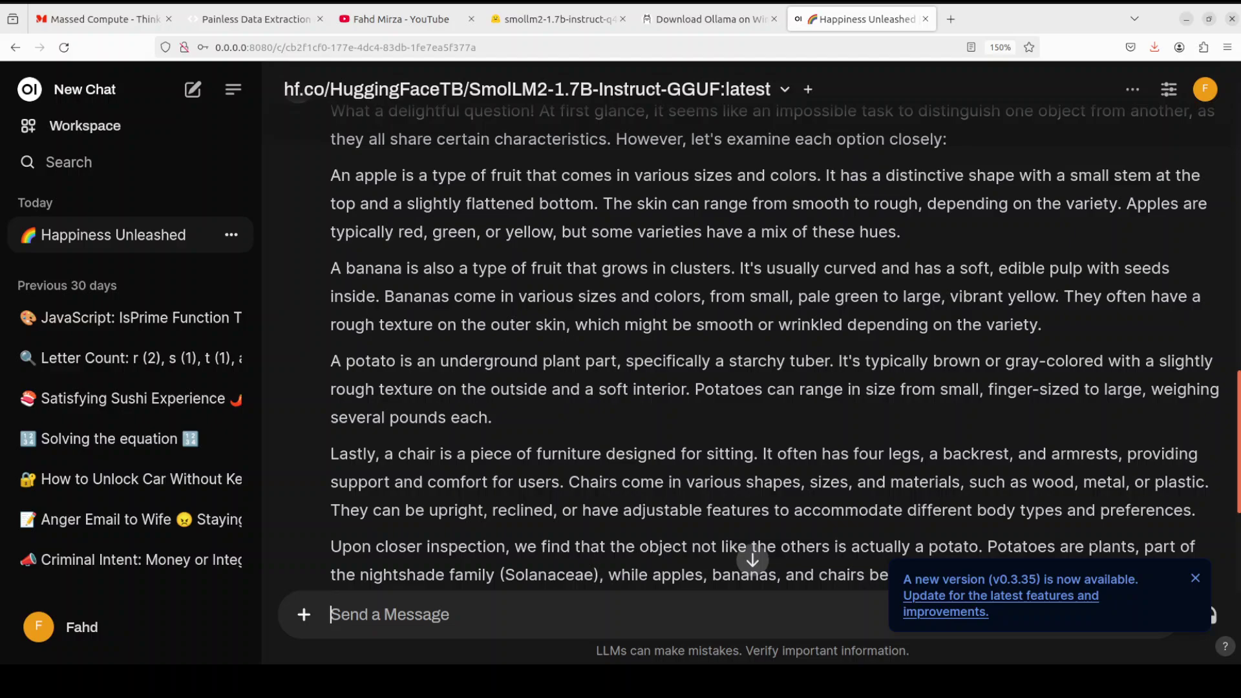
{"action": "scroll", "coordinate": [671, 381], "scroll_direction": "down", "scroll_amount": 4}
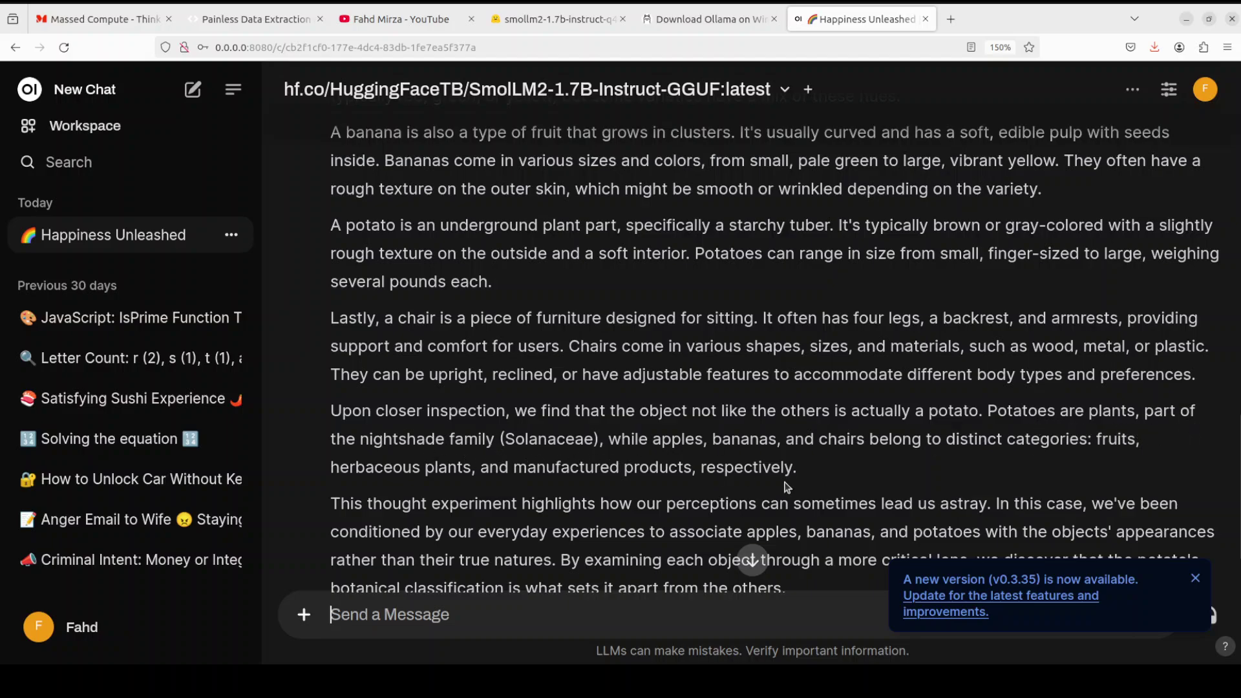
{"action": "scroll", "coordinate": [781, 471], "scroll_direction": "down", "scroll_amount": 1}
{"action": "scroll", "coordinate": [781, 471], "scroll_direction": "down", "scroll_amount": 3}
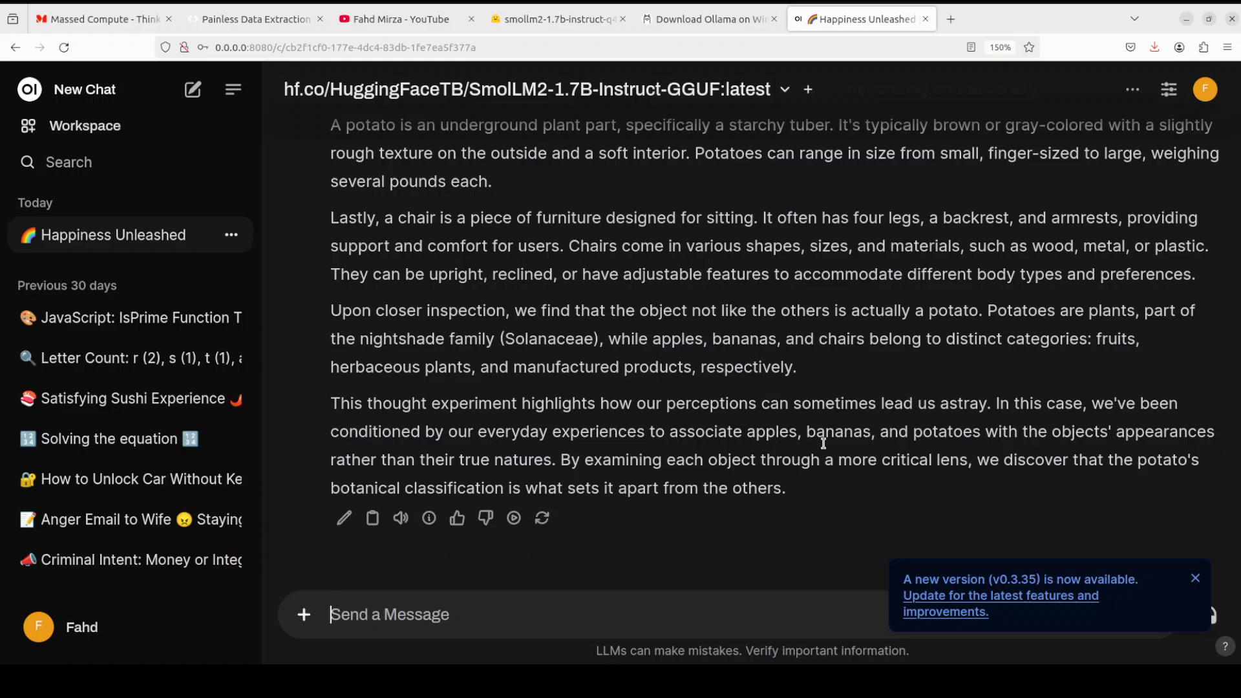
- Request a Python Mandelbrot script and review the 39-line matplotlib code it returns
{"action": "type", "text": "Show me a python script that draws the mandelbrot set."}
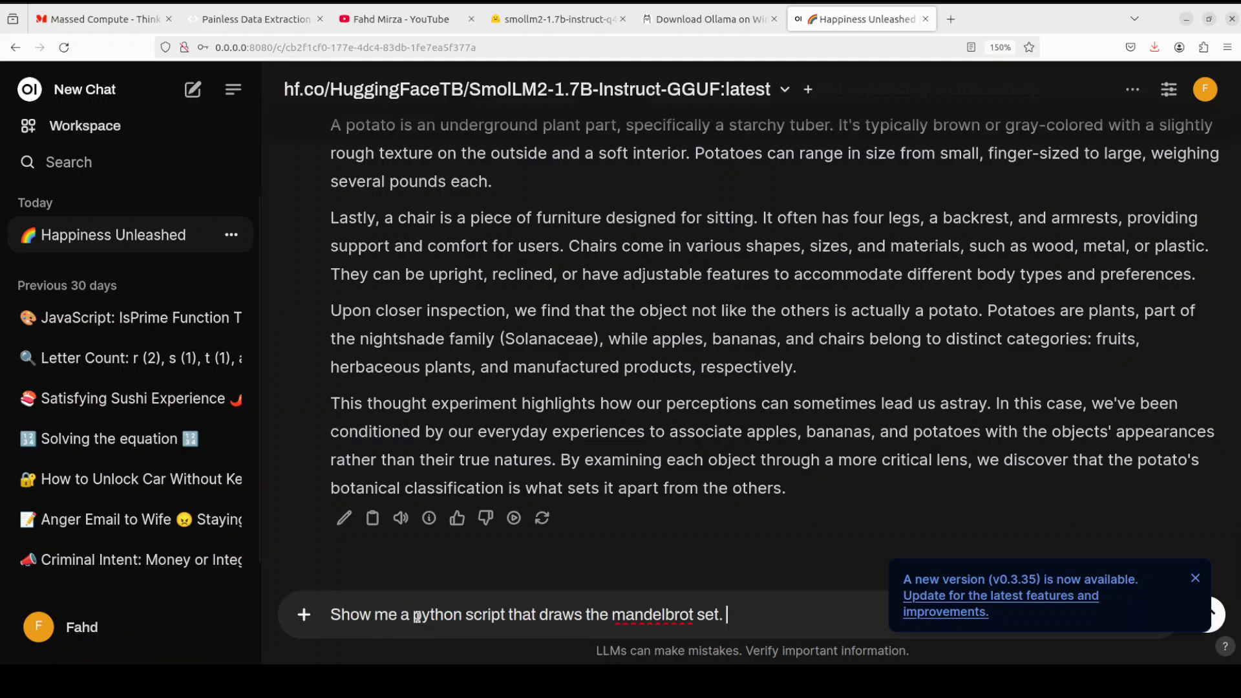
{"action": "key", "text": "Return"}
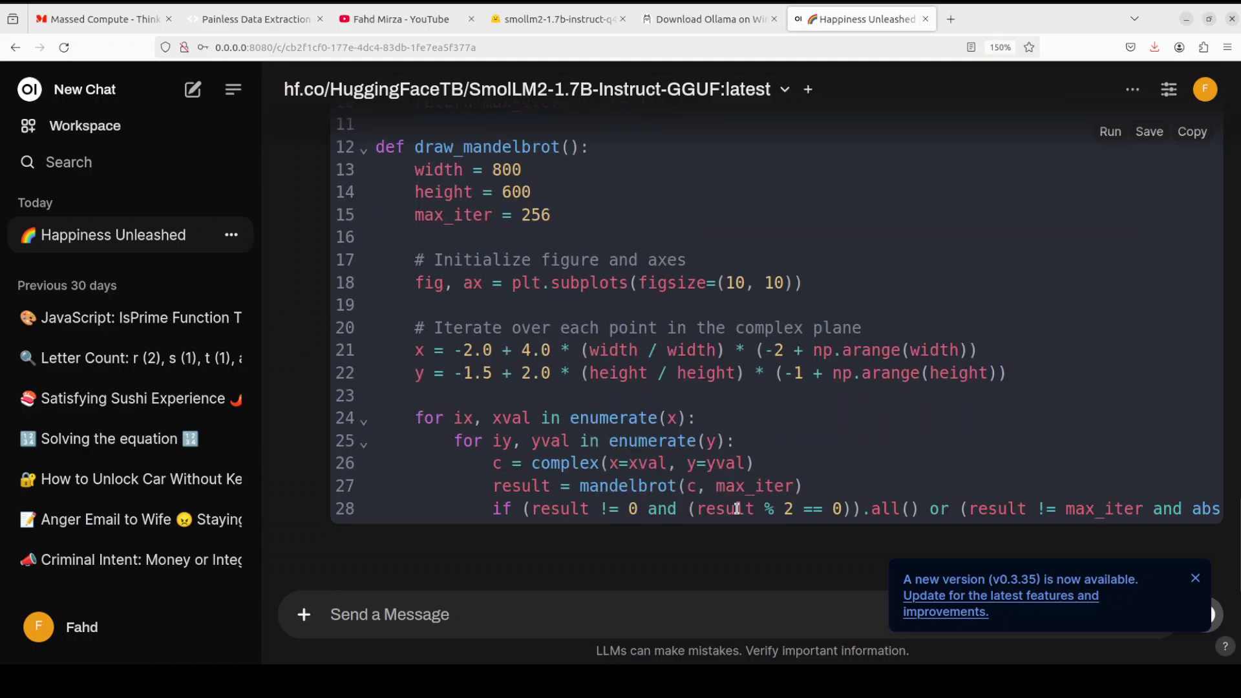
{"action": "scroll", "coordinate": [776, 349], "scroll_direction": "up", "scroll_amount": 10}
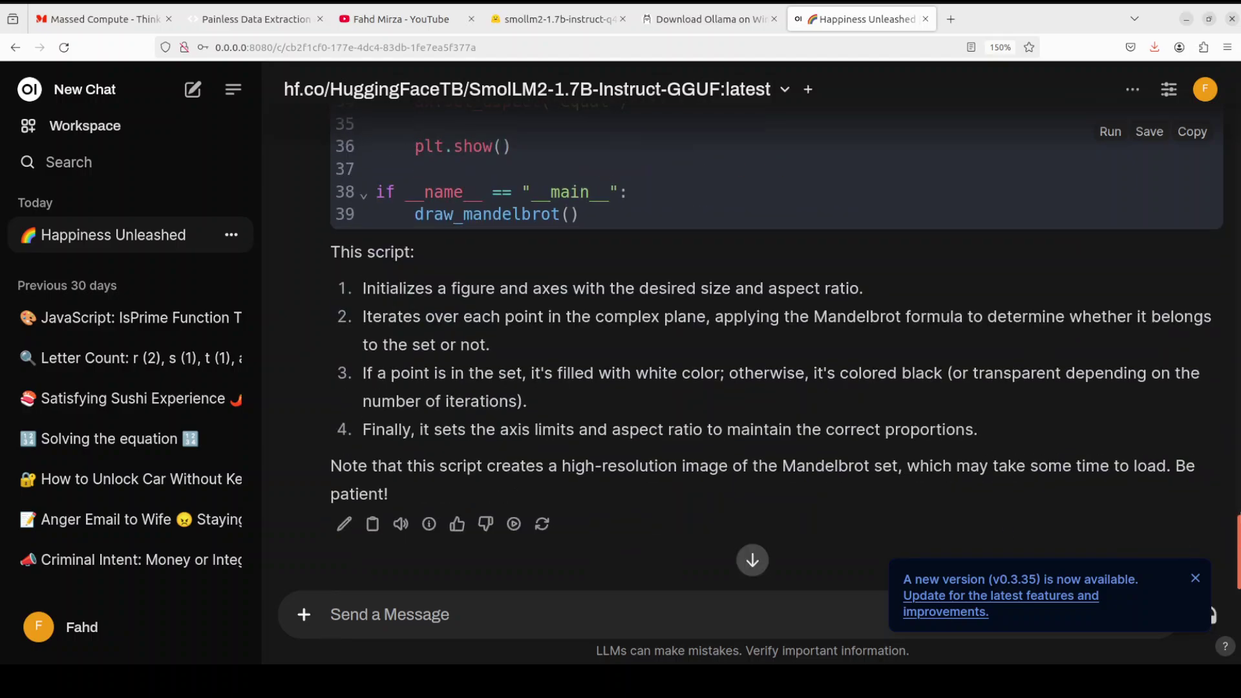
{"action": "scroll", "coordinate": [1236, 391], "scroll_direction": "up", "scroll_amount": 7}
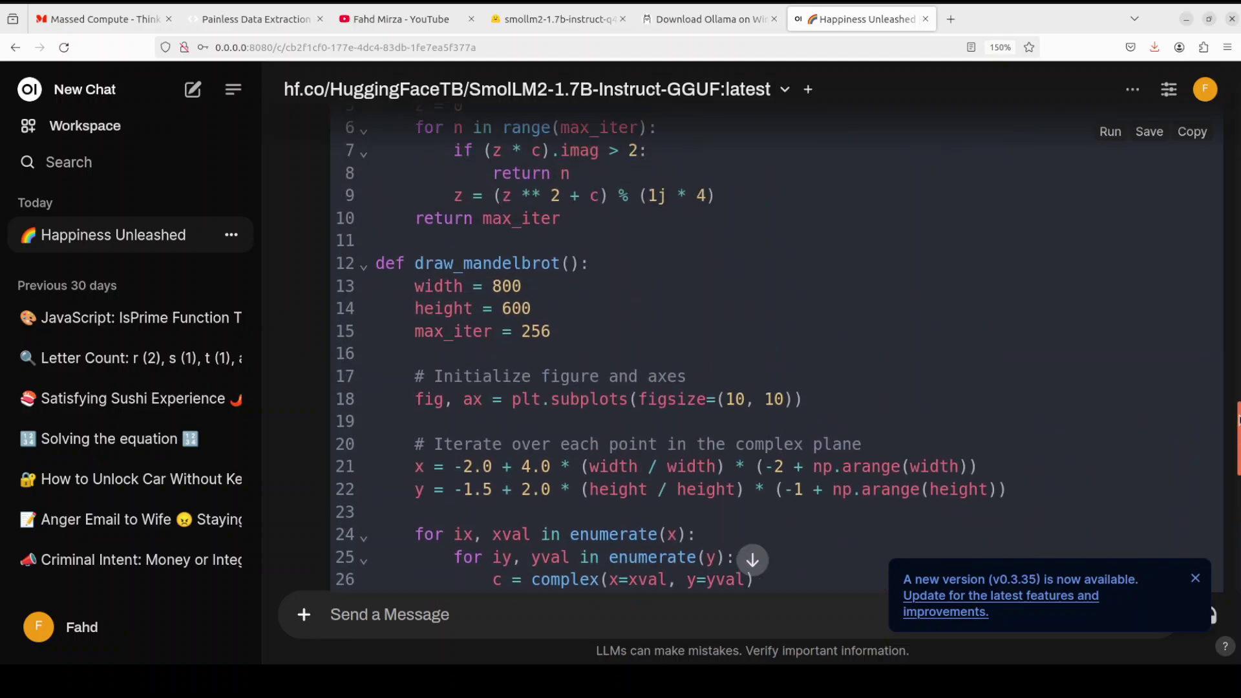
{"action": "left_click_drag", "start_coordinate": [1237, 396], "coordinate": [1237, 571]}
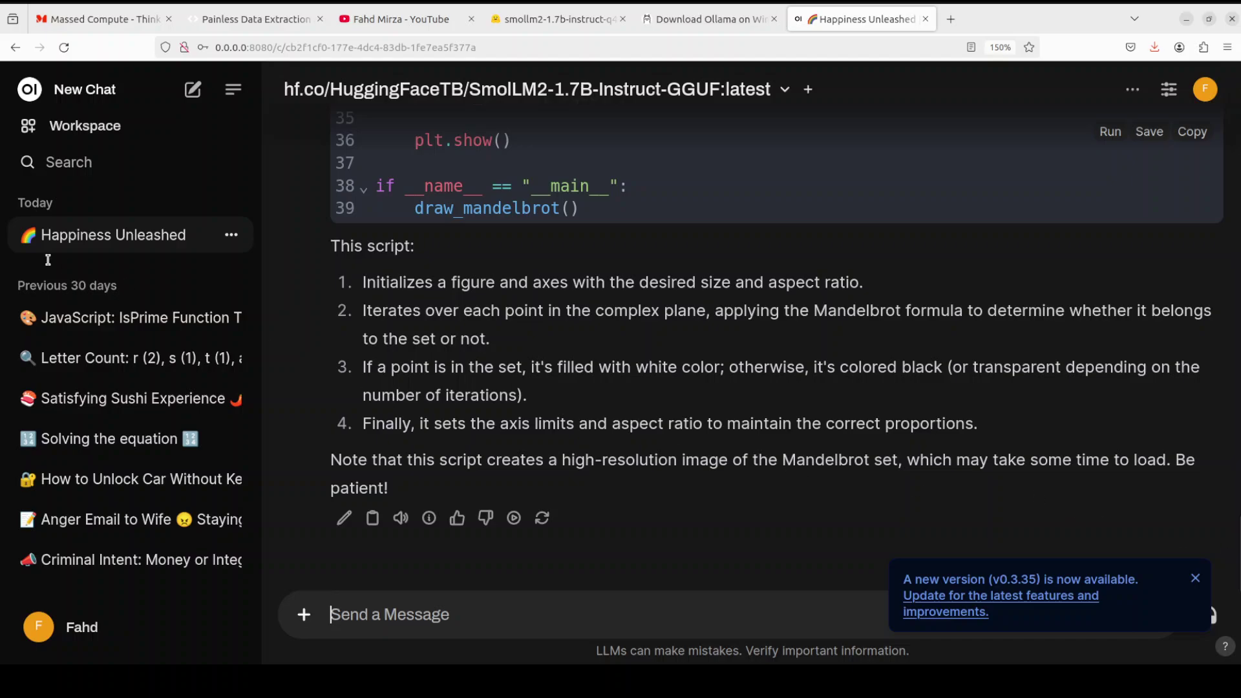
- Run clear and nvidia-smi to see Ollama using 3408MiB on the RTX A6000, then return to YouTube
{"action": "left_click", "coordinate": [4, 166]}
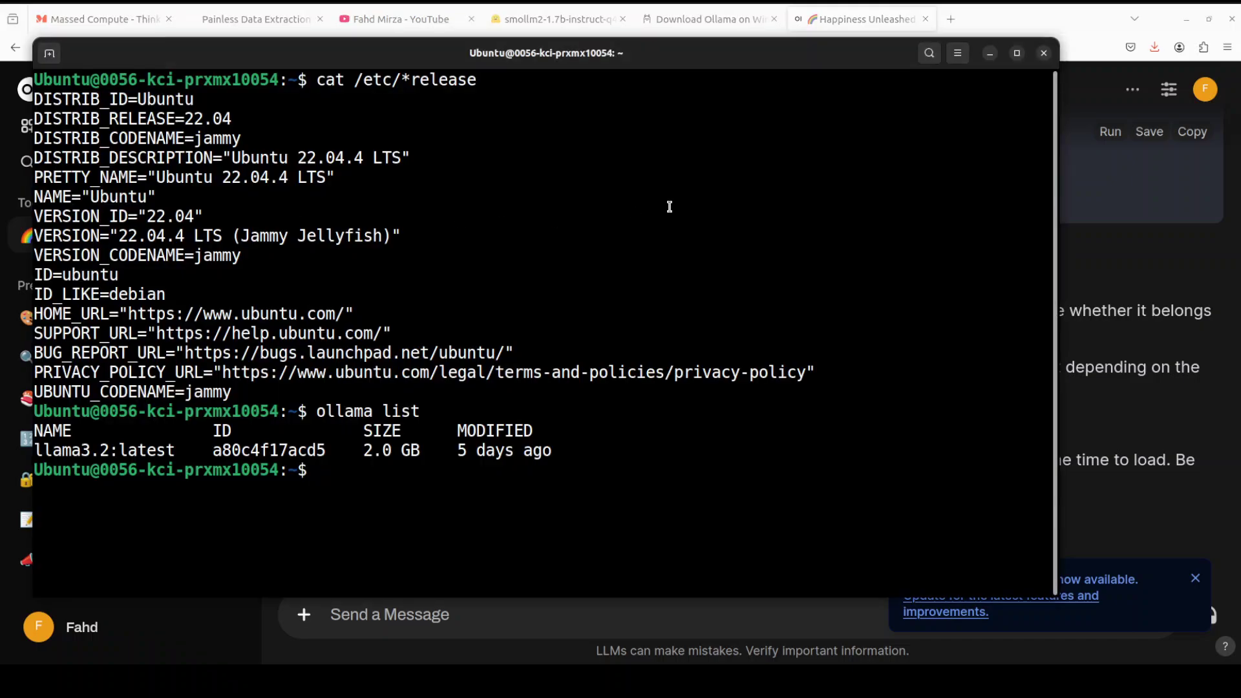
{"action": "type", "text": "clear"}
{"action": "key", "text": "Return"}
{"action": "type", "text": "nvidia-smi"}
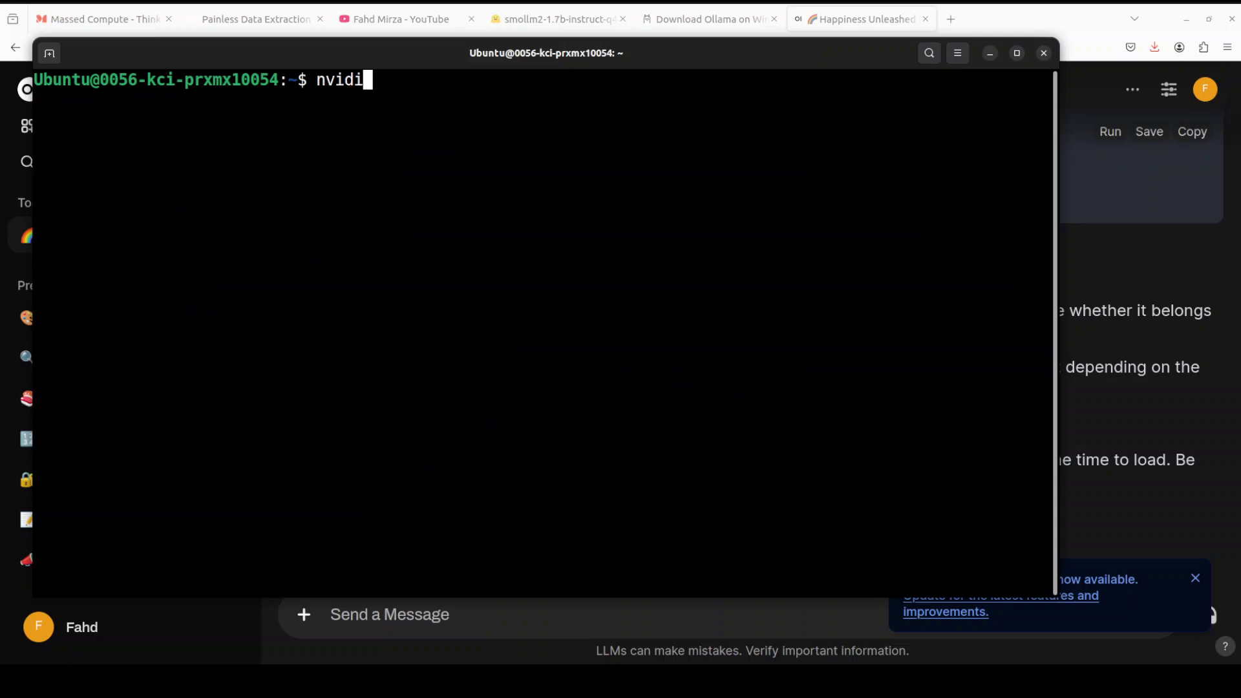
{"action": "key", "text": "Return"}
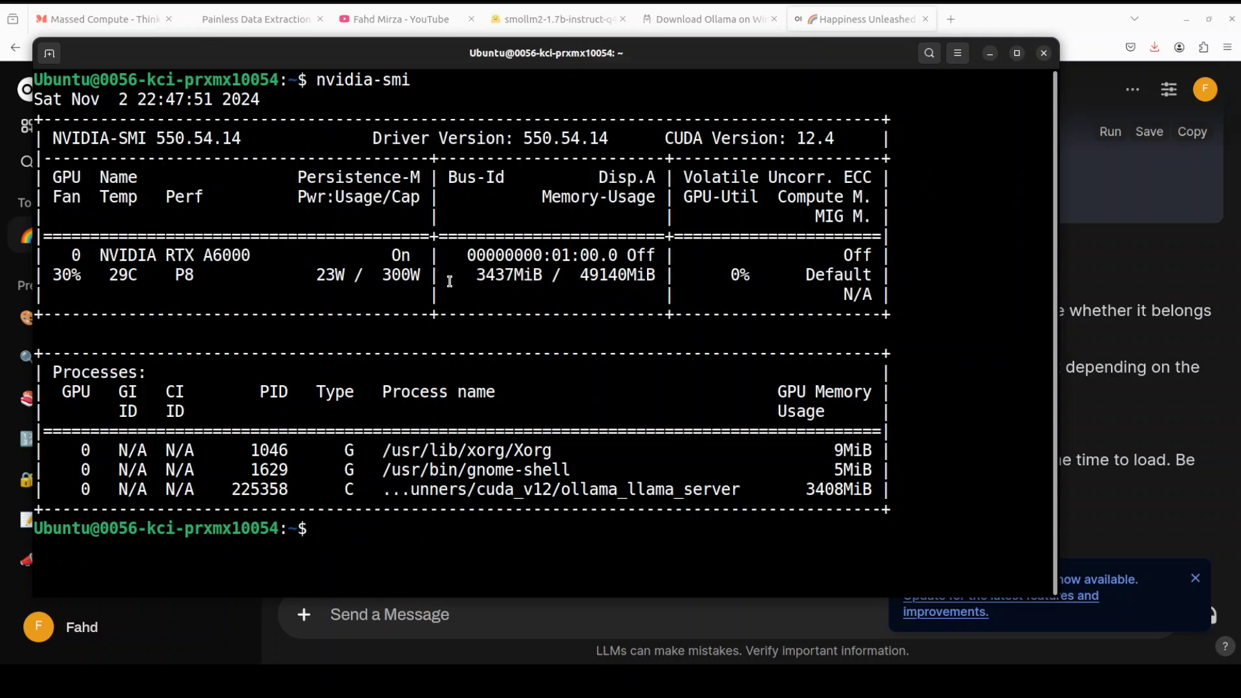
{"action": "left_click", "coordinate": [90, 19]}
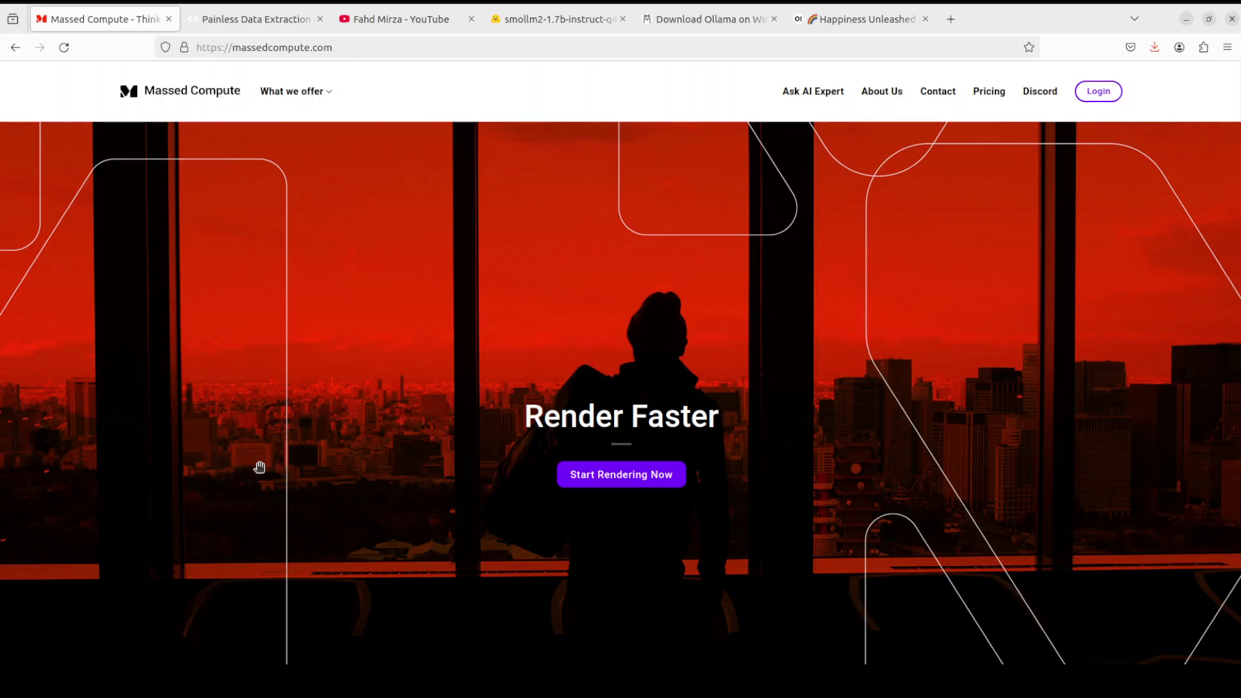
{"action": "left_click", "coordinate": [391, 20]}
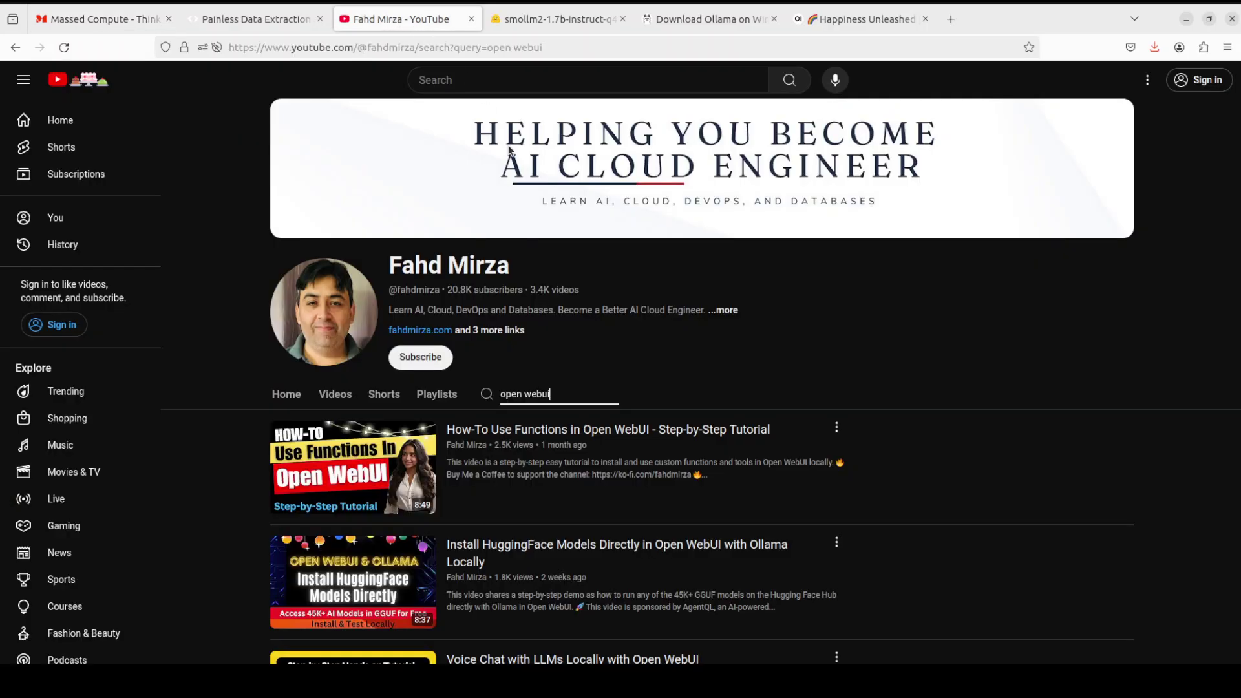